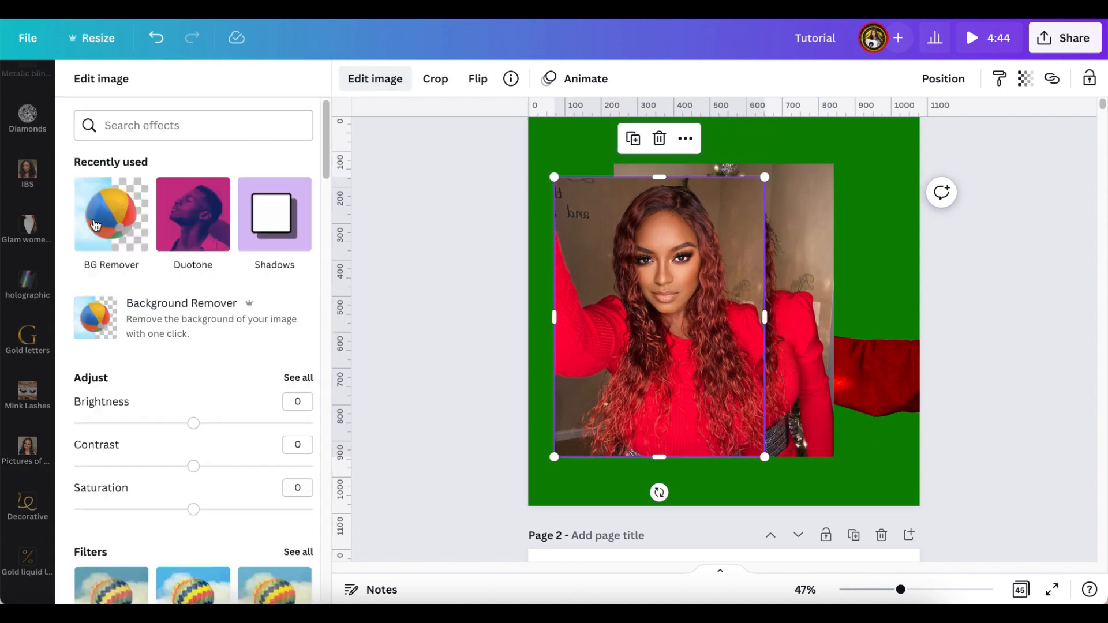
# Remove the backgrounds from both photos of the woman in red and choose the Erase brush for the second photo.
pyautogui.click(144, 303)
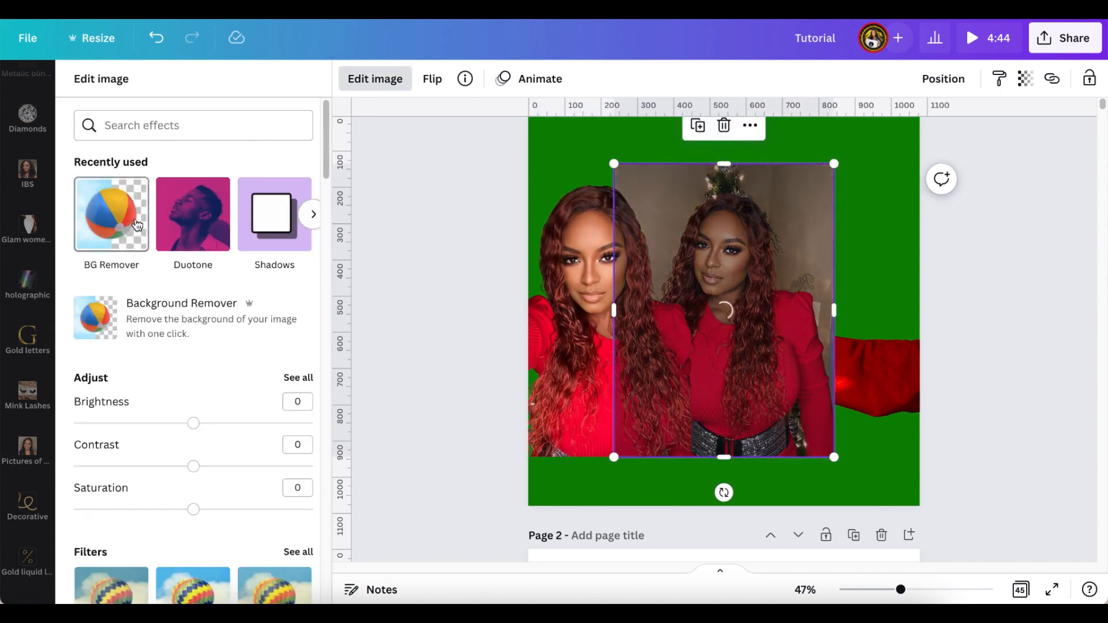
pyautogui.click(136, 221)
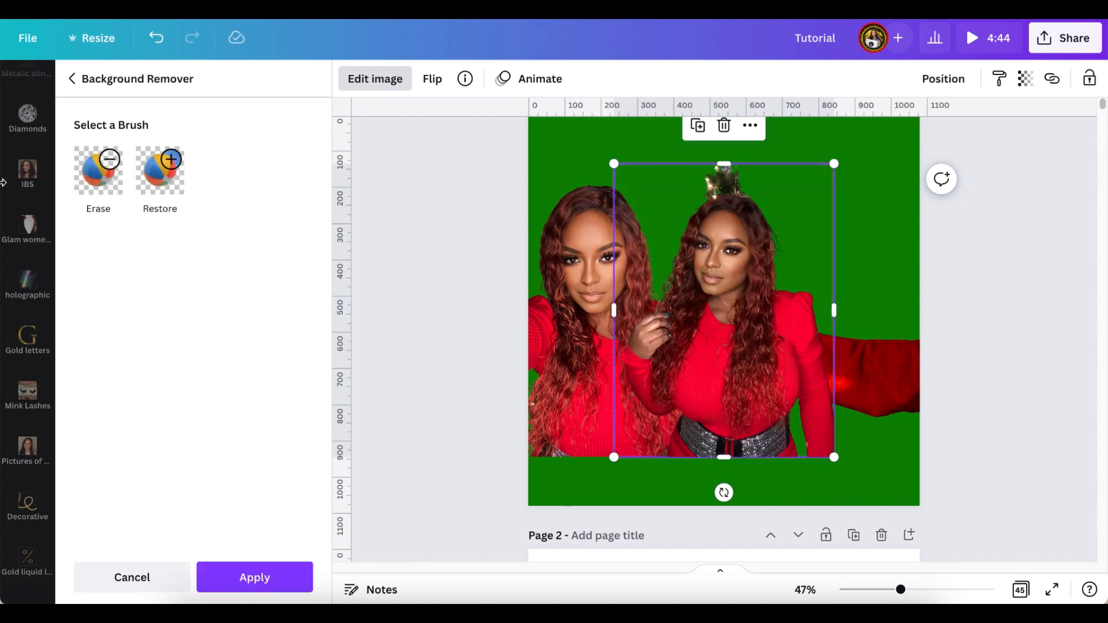
pyautogui.click(96, 186)
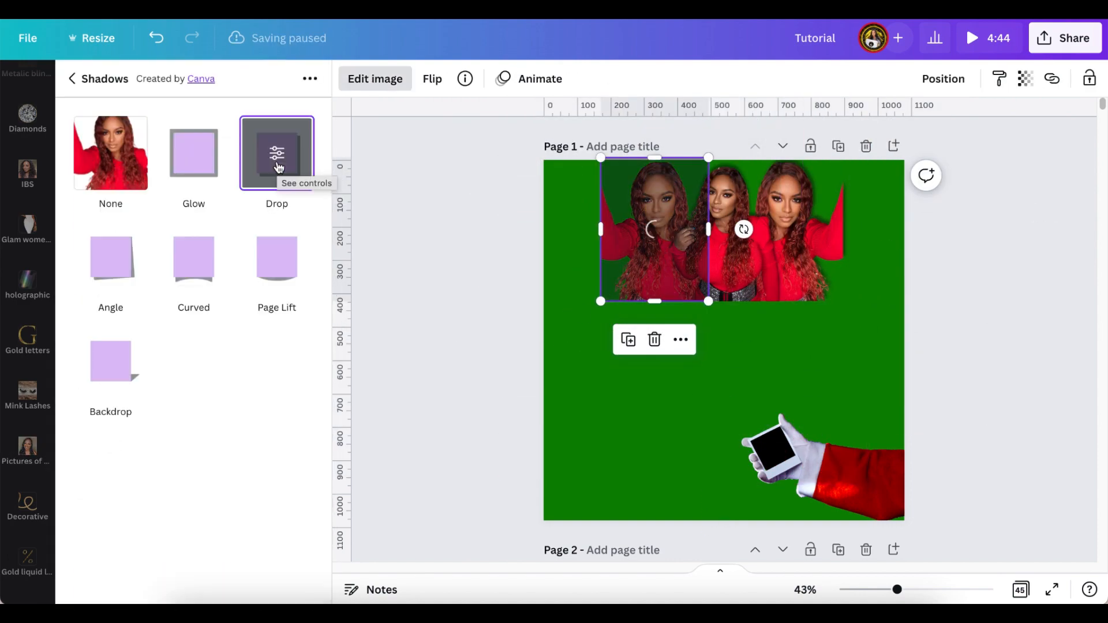
# Apply a Drop shadow to the first portrait cutout and group the three portraits at the top of page 1.
pyautogui.click(278, 155)
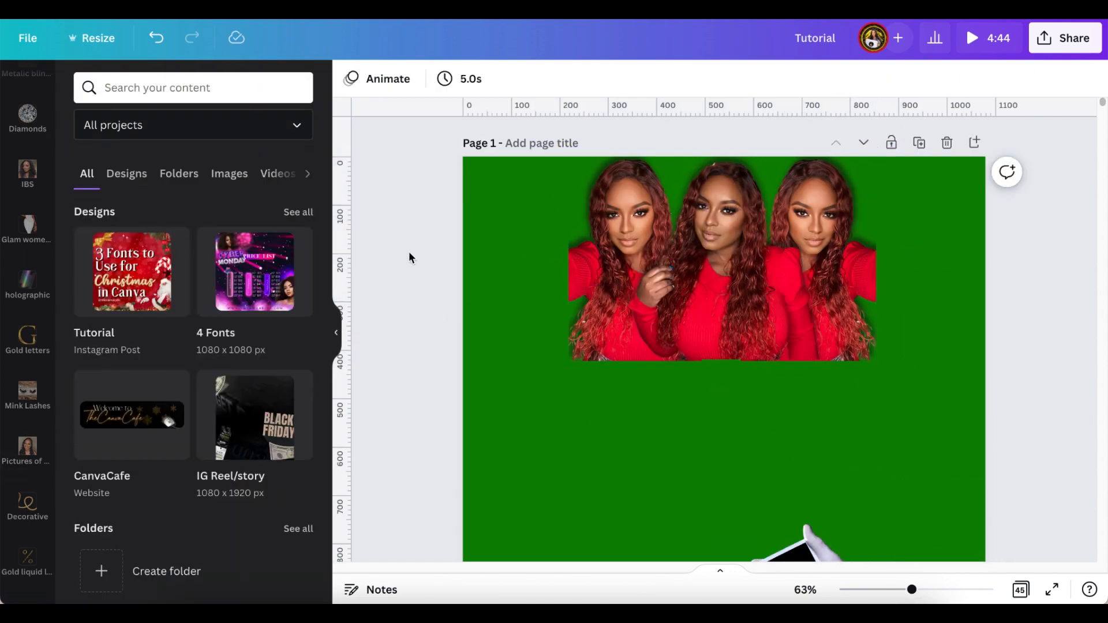
pyautogui.click(427, 252)
pyautogui.moveTo(427, 252); pyautogui.dragTo(827, 254)
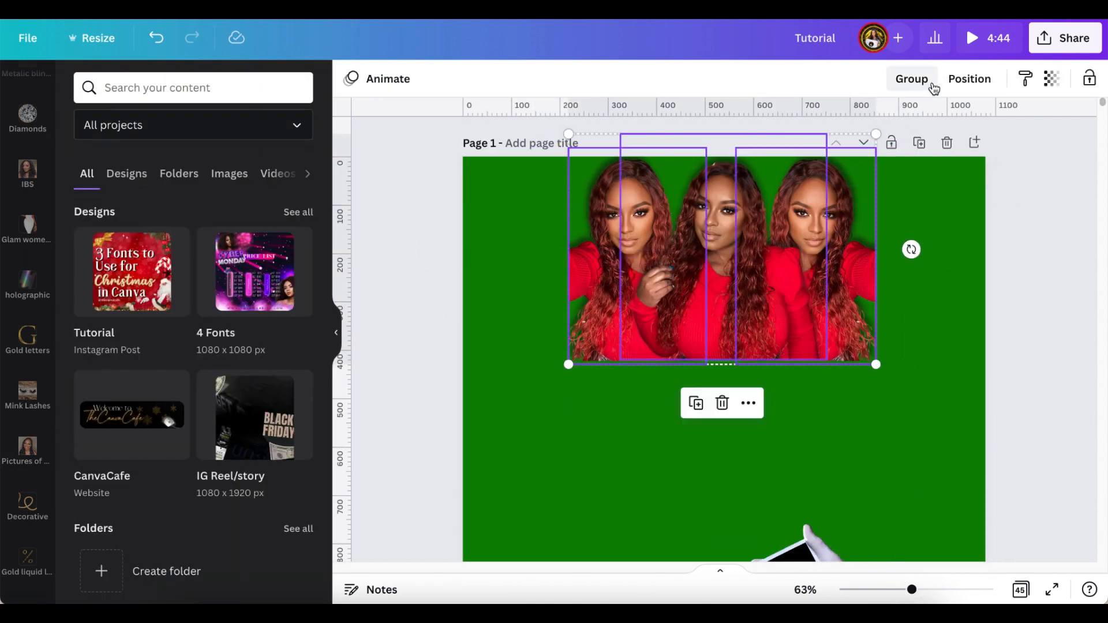
pyautogui.click(921, 83)
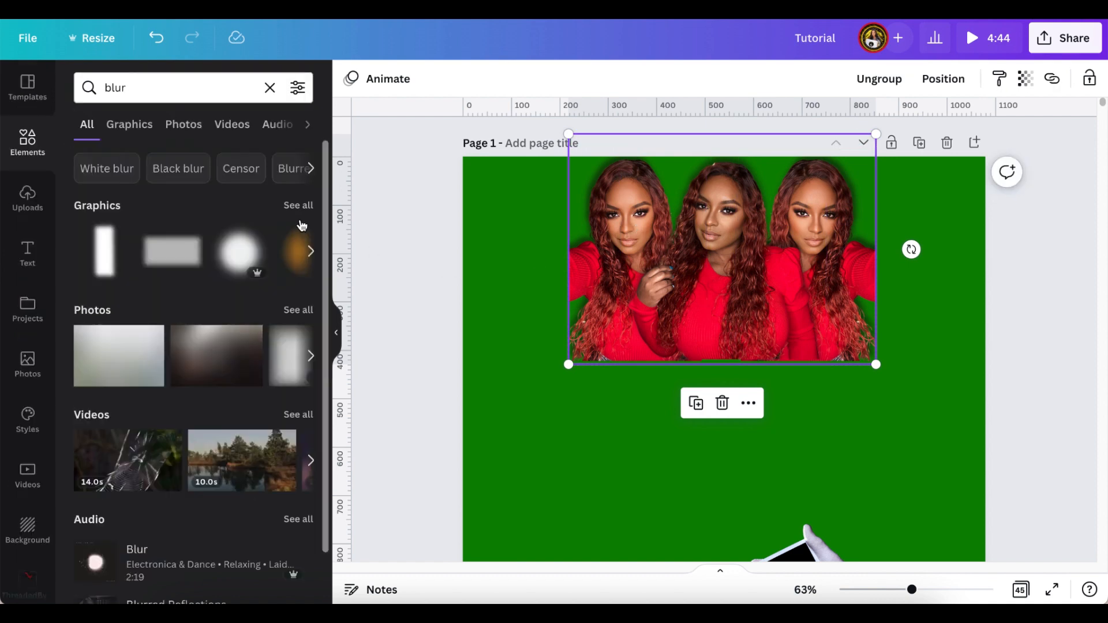
# Add the white vertical blur graphic, turn it horizontal and lay it across the lower part of the grouped portraits.
pyautogui.click(114, 260)
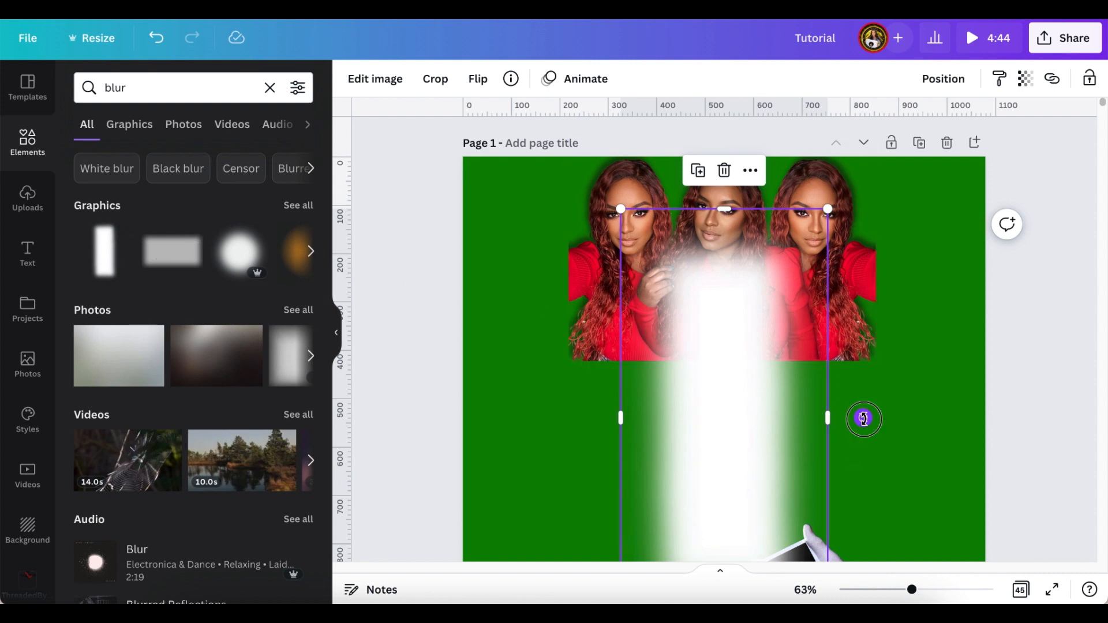
pyautogui.moveTo(864, 419); pyautogui.dragTo(690, 410)
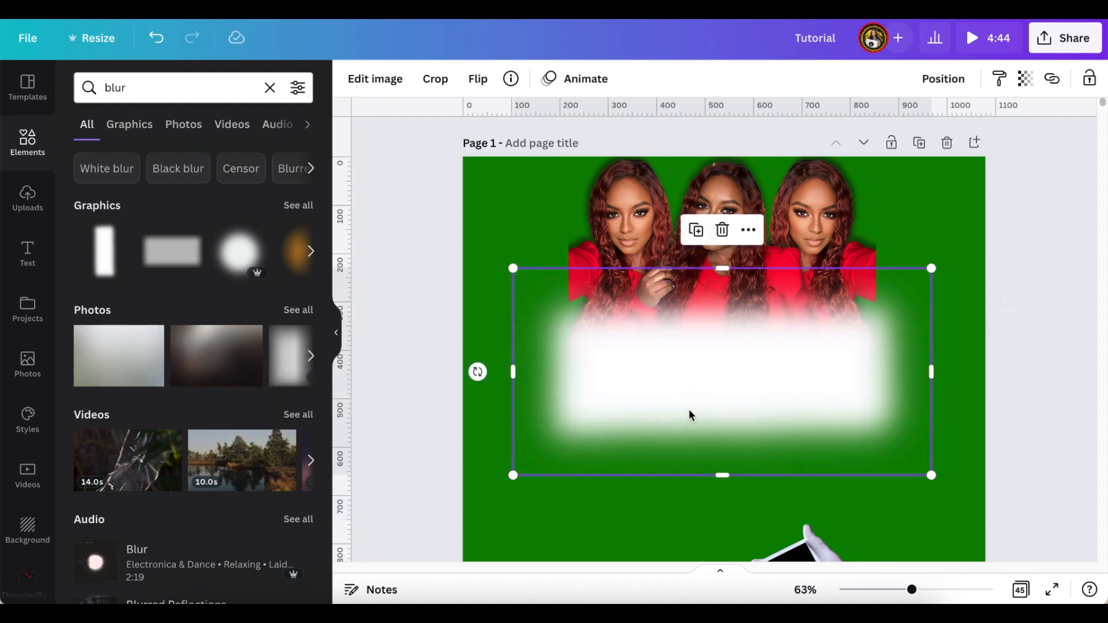
# Apply the Sea Green Duotone effect to the blur graphic and set its highlights to the page's green, #0B8802.
pyautogui.click(375, 79)
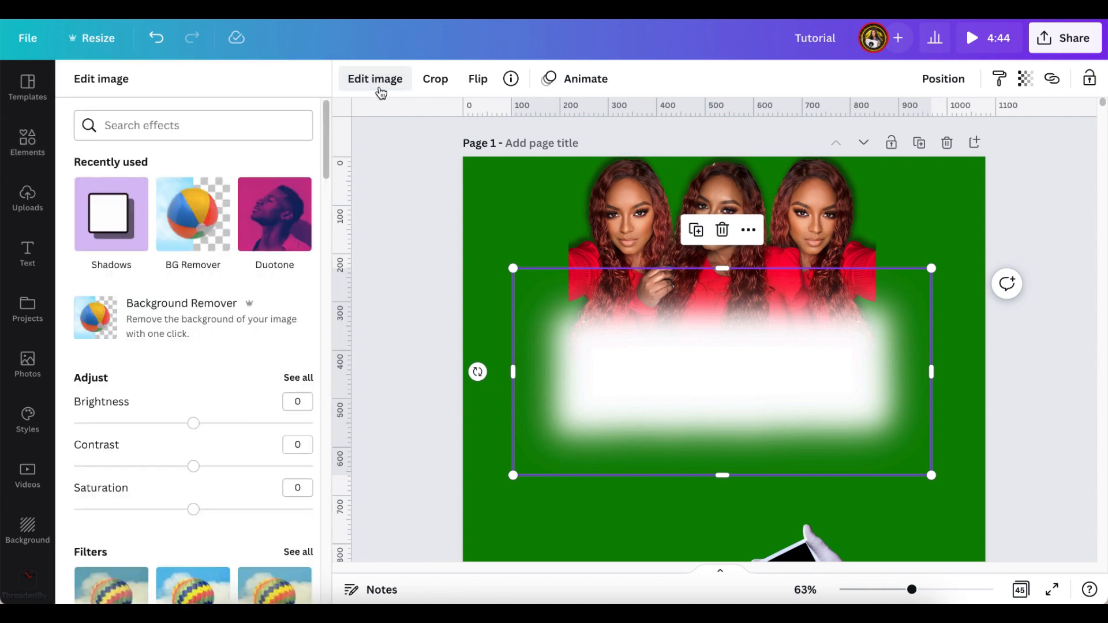
pyautogui.click(275, 214)
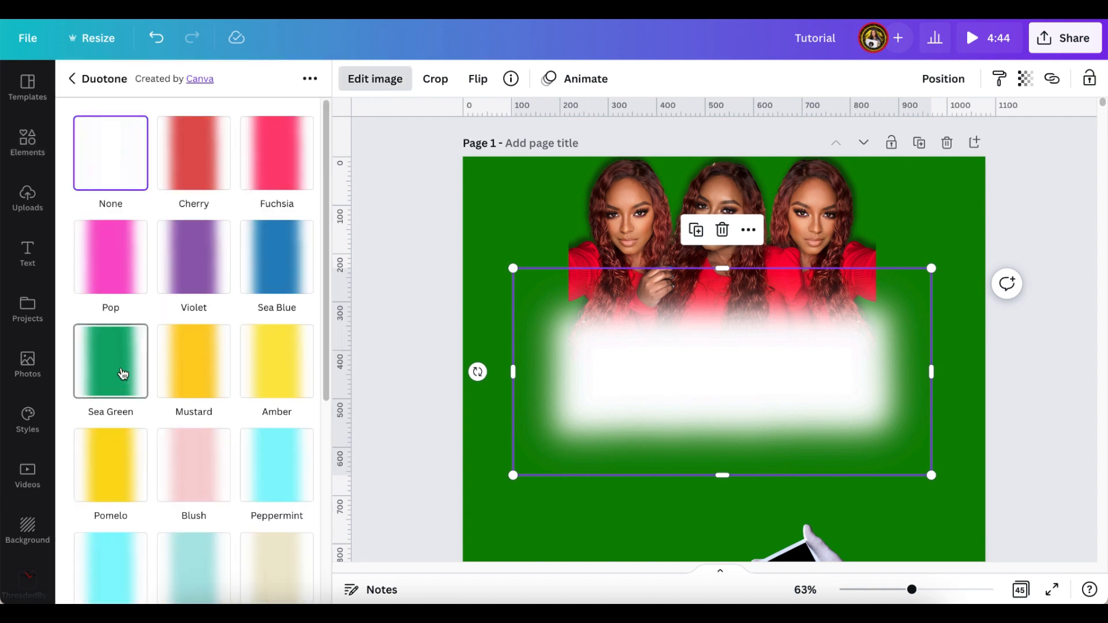
pyautogui.click(123, 371)
pyautogui.click(124, 371)
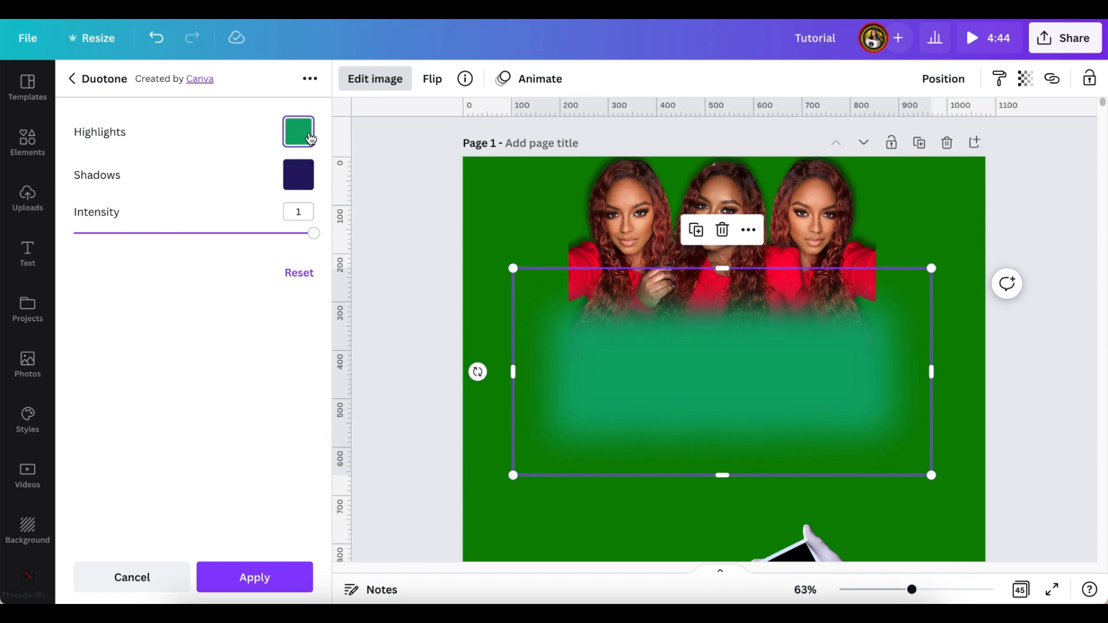
pyautogui.click(298, 132)
pyautogui.click(311, 199)
pyautogui.click(480, 354)
pyautogui.click(547, 195)
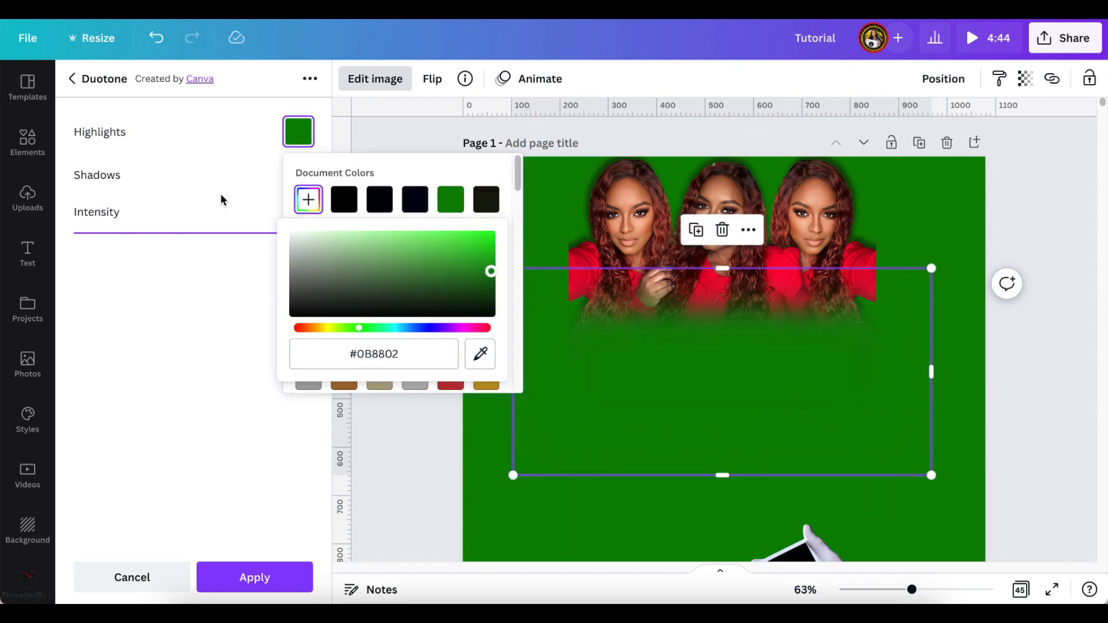
# Set the blur graphic's Duotone shadows to the green sampled from the page background and apply the effect.
pyautogui.click(222, 199)
pyautogui.click(298, 175)
pyautogui.click(309, 243)
pyautogui.click(480, 397)
pyautogui.click(523, 185)
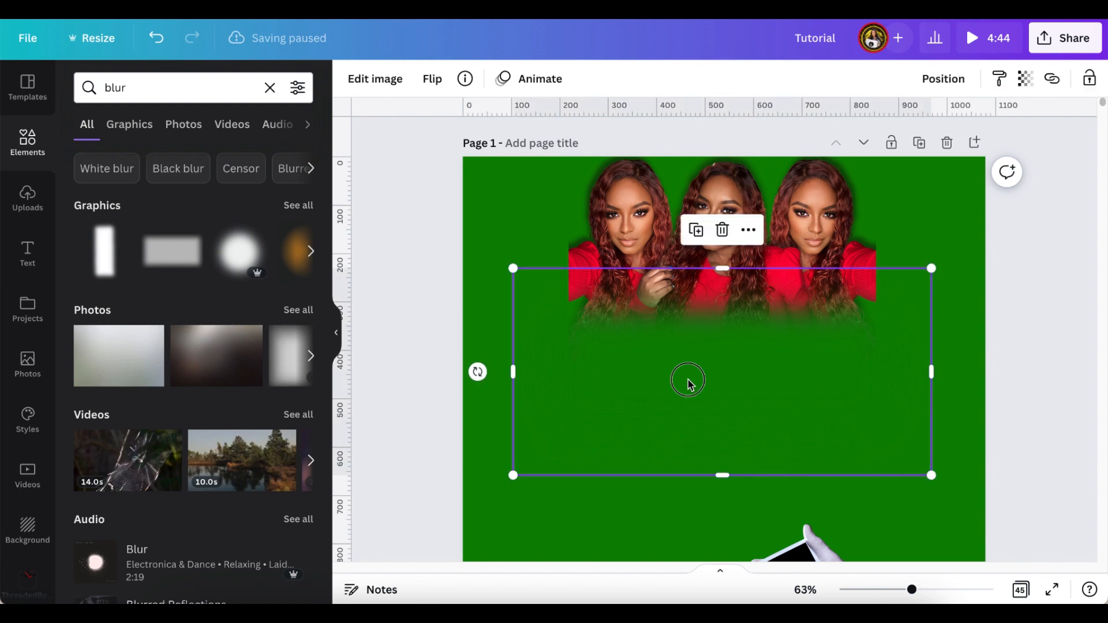
# Move the green blur slightly higher over the portraits and stretch both ends to nearly the full page width.
pyautogui.moveTo(687, 383)
pyautogui.mouseDown()
pyautogui.moveTo(685, 414)
pyautogui.moveTo(683, 366)
pyautogui.mouseUp()
pyautogui.moveTo(927, 349); pyautogui.dragTo(973, 349)
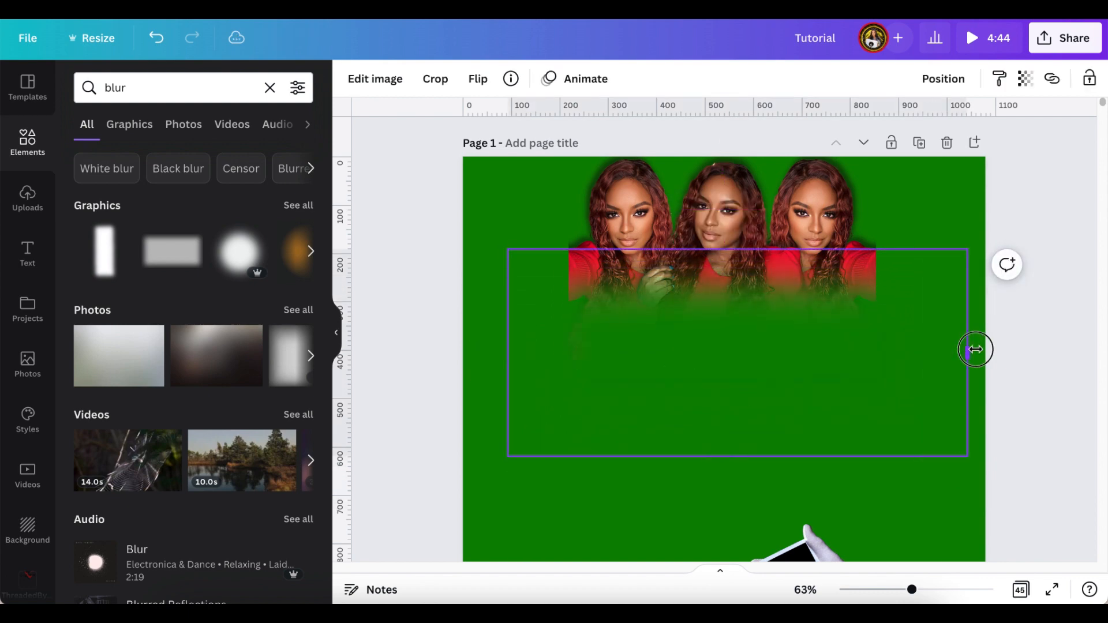
pyautogui.moveTo(508, 353); pyautogui.dragTo(473, 353)
# Browse all the blur graphics and add the narrow rectangle that fades from blue on one side.
pyautogui.click(298, 205)
pyautogui.scroll(-5, 210, 362)
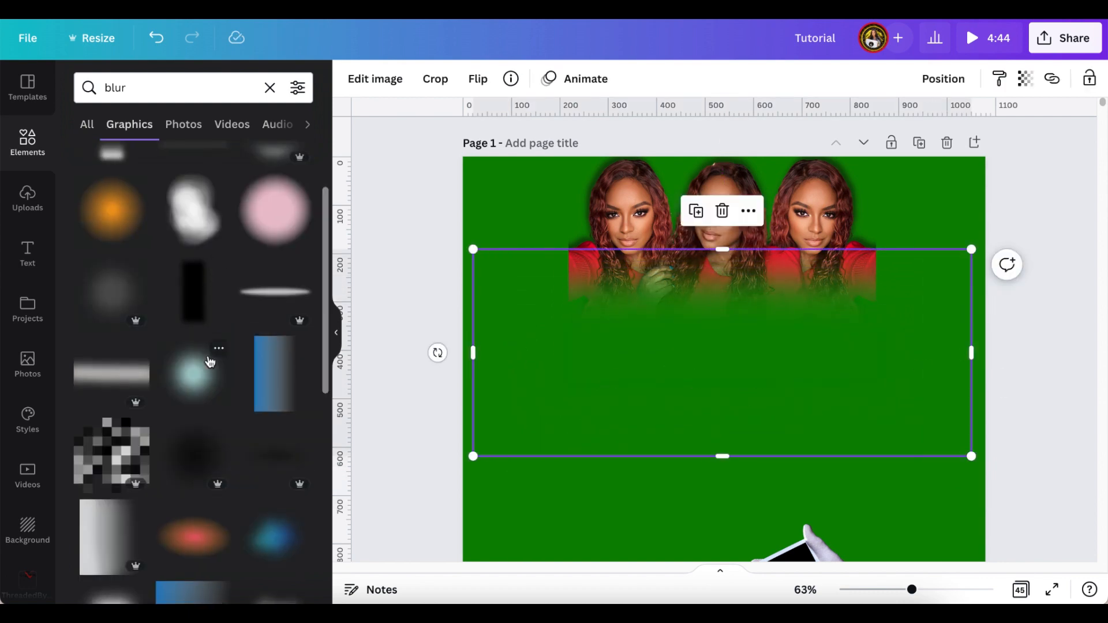
pyautogui.scroll(-1, 209, 362)
pyautogui.scroll(-5, 210, 362)
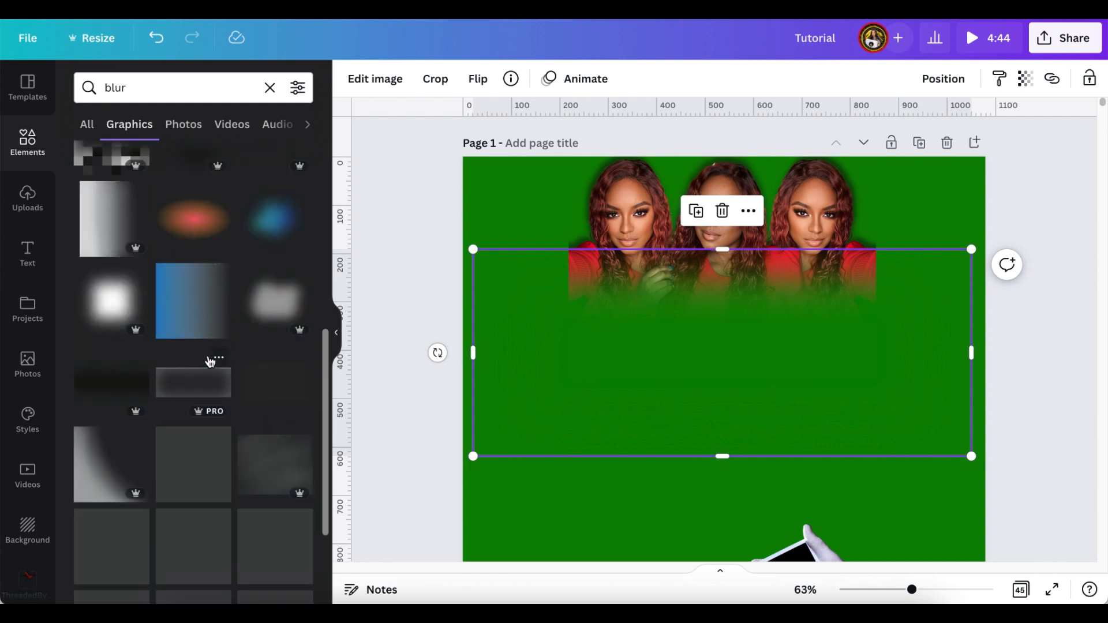
pyautogui.scroll(2, 209, 362)
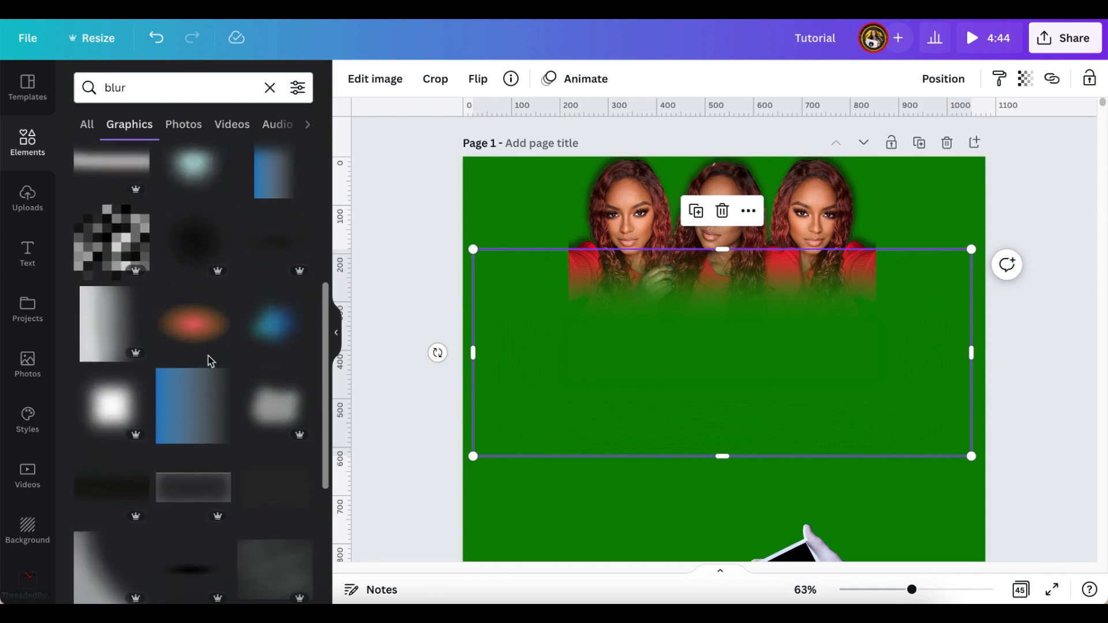
pyautogui.scroll(1, 209, 362)
pyautogui.scroll(1, 209, 362)
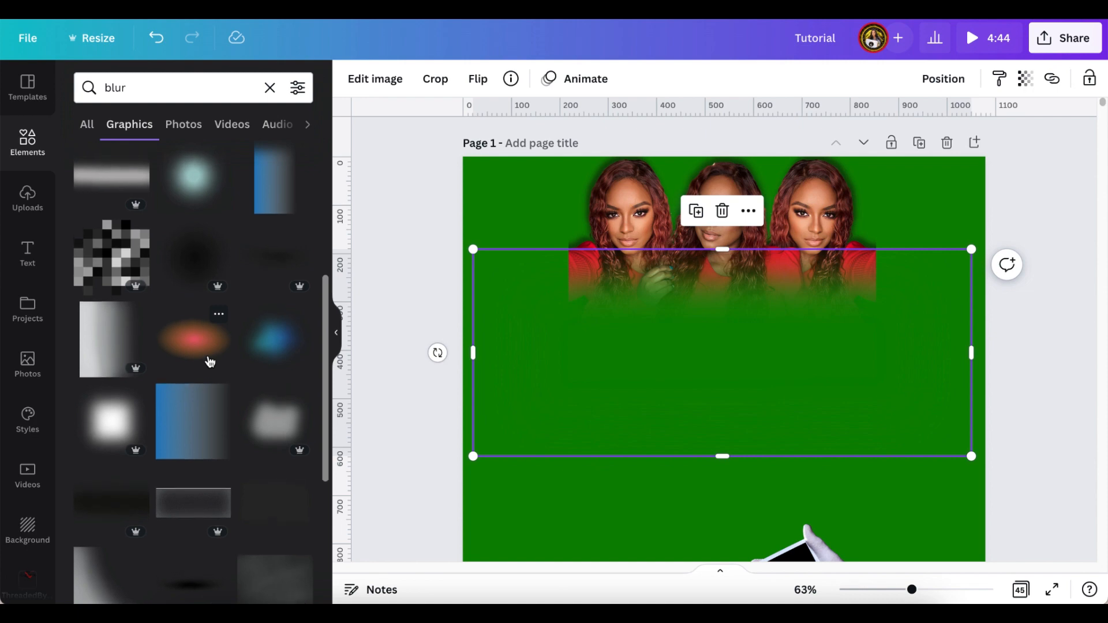
pyautogui.scroll(3, 204, 355)
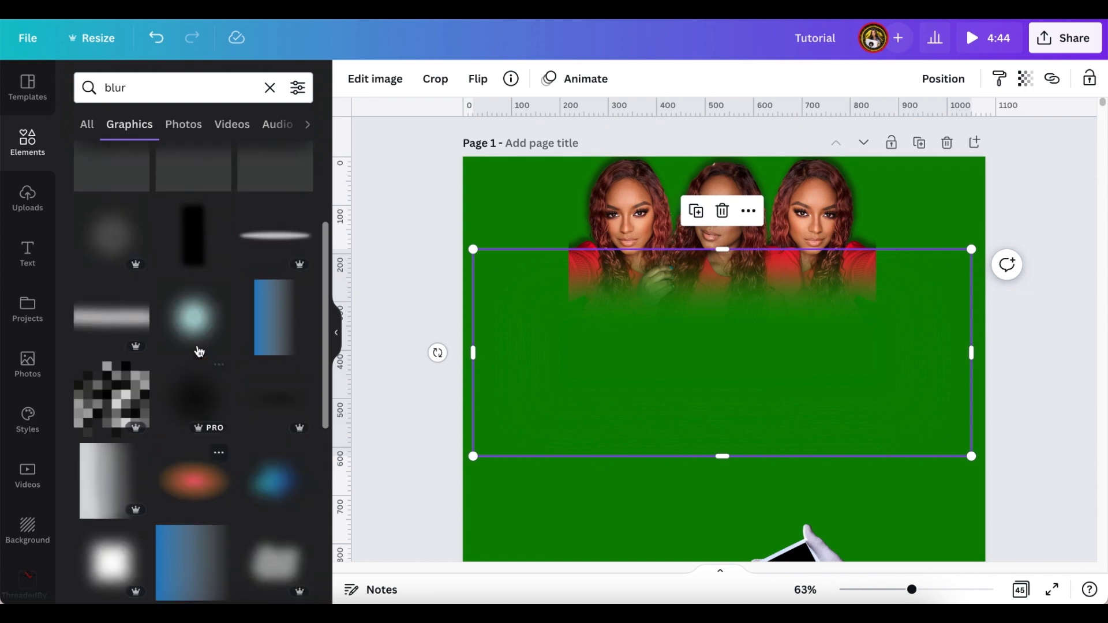
pyautogui.click(270, 325)
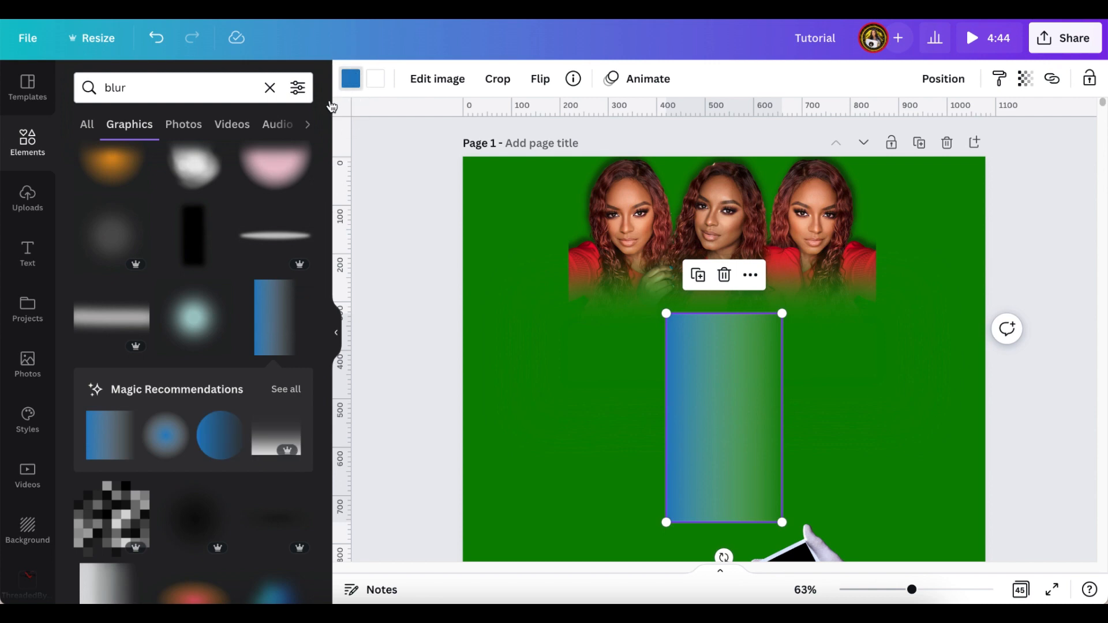
# Recolor the blue gradient rectangle with the document's green and place it over the left portrait.
pyautogui.click(351, 79)
pyautogui.click(257, 160)
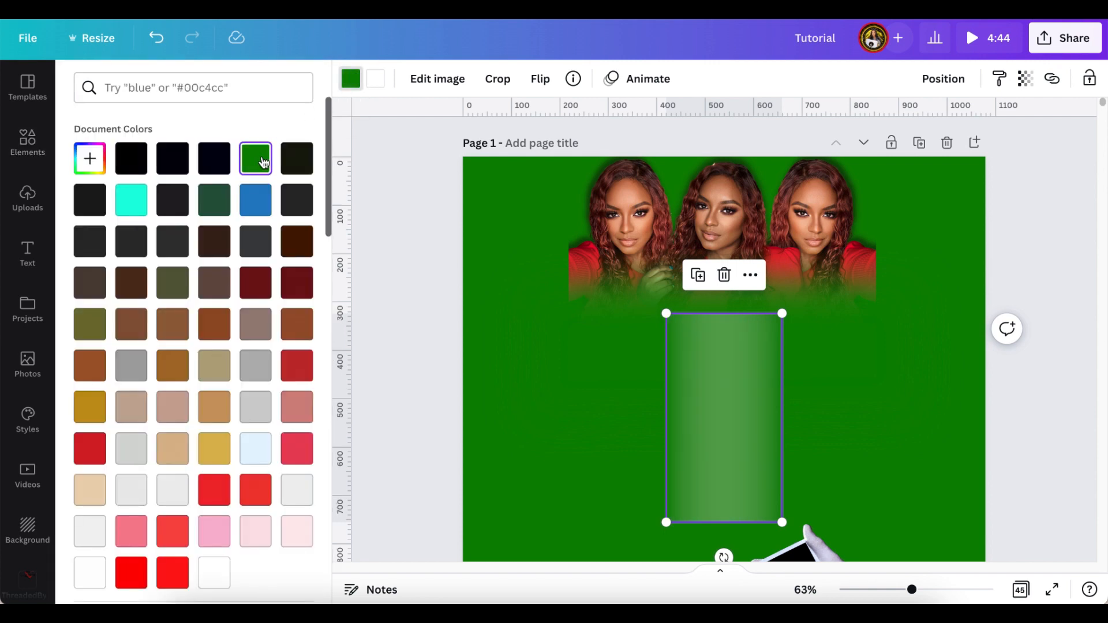
pyautogui.moveTo(718, 383); pyautogui.dragTo(615, 217)
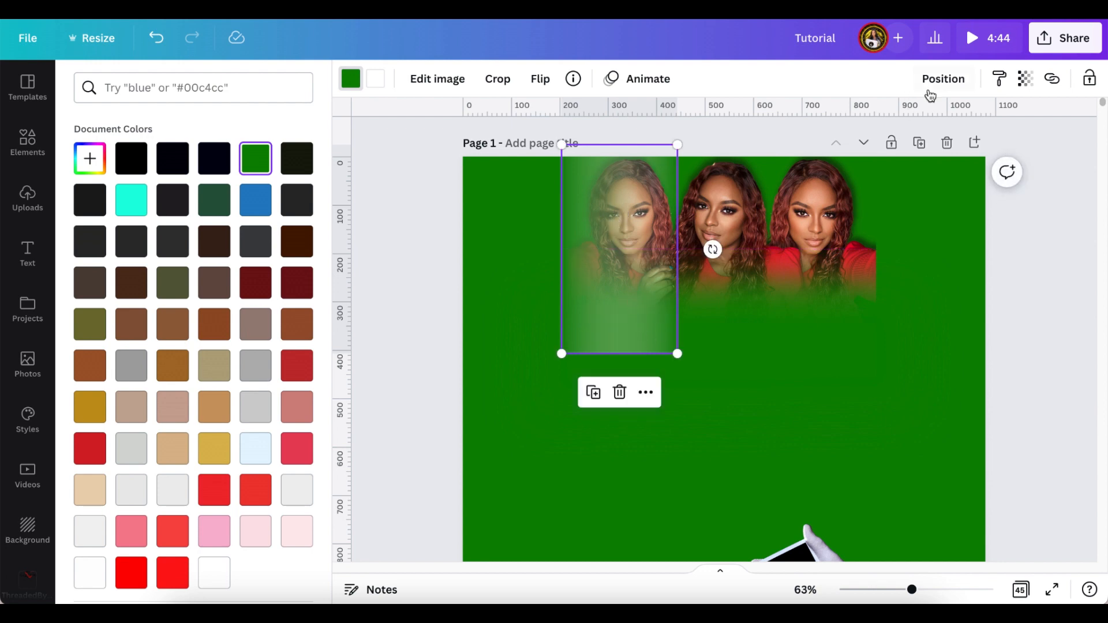
# Bring the wide green blur forward so it sits above the gradient rectangle.
pyautogui.click(852, 387)
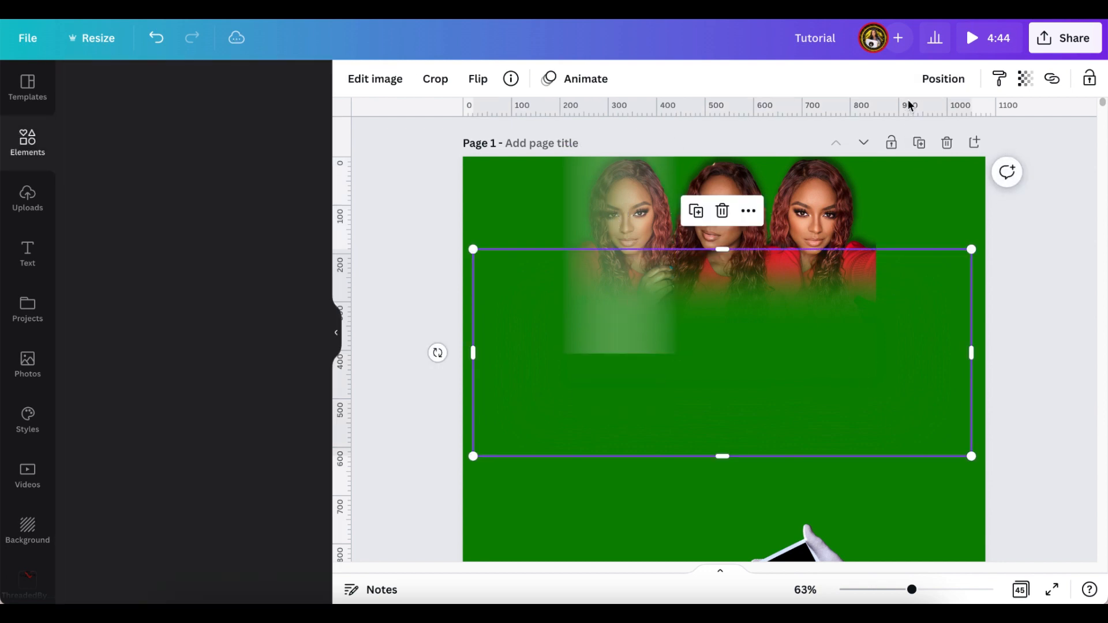
pyautogui.click(938, 79)
pyautogui.click(773, 126)
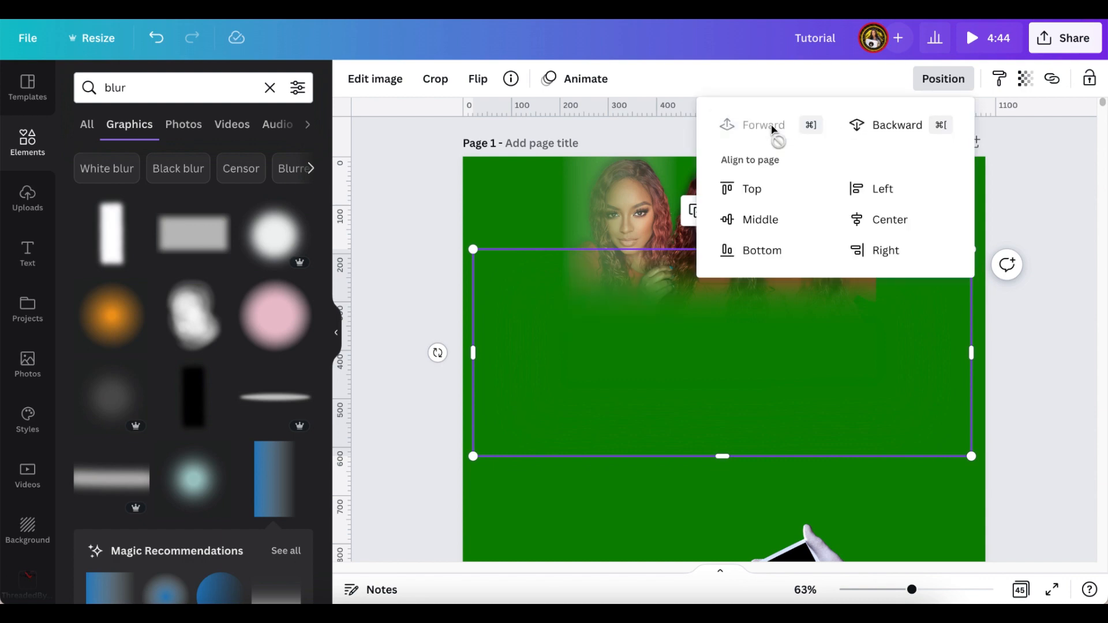
pyautogui.click(1092, 331)
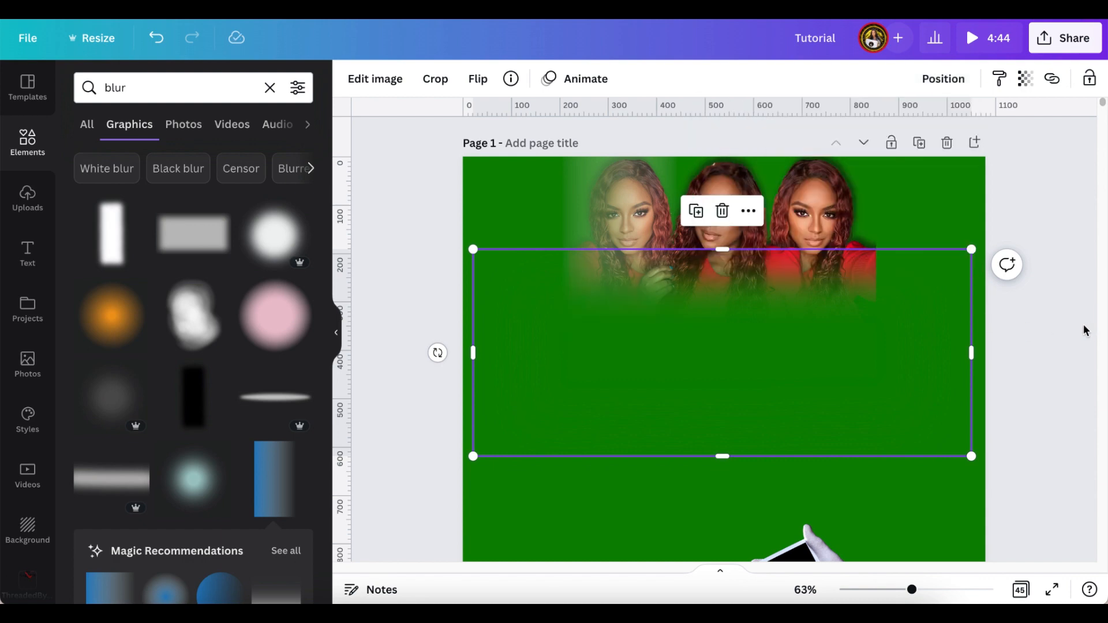
# Align the green gradient with the left edge of the portrait group and place a duplicate beside the right portrait.
pyautogui.click(567, 180)
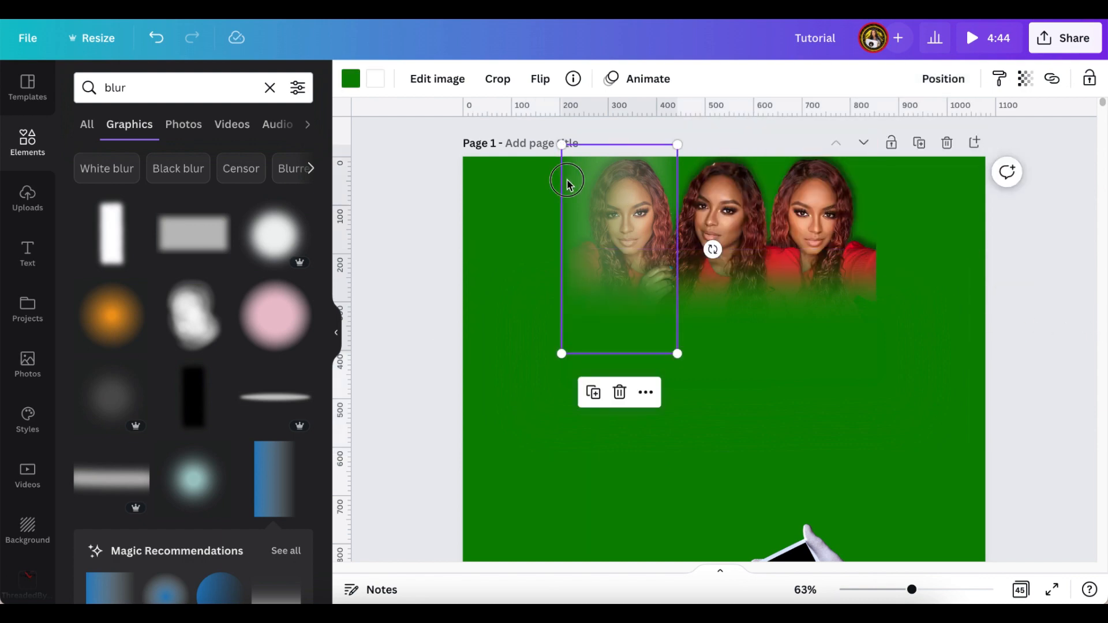
pyautogui.moveTo(567, 180)
pyautogui.mouseDown()
pyautogui.moveTo(555, 180)
pyautogui.moveTo(571, 180)
pyautogui.mouseUp()
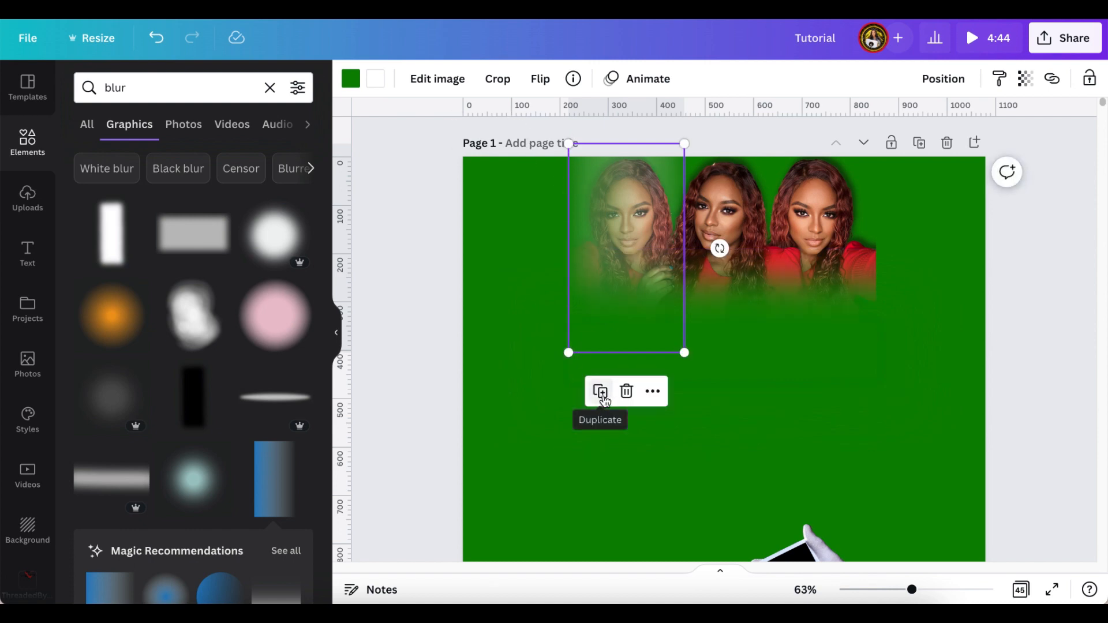
pyautogui.click(601, 394)
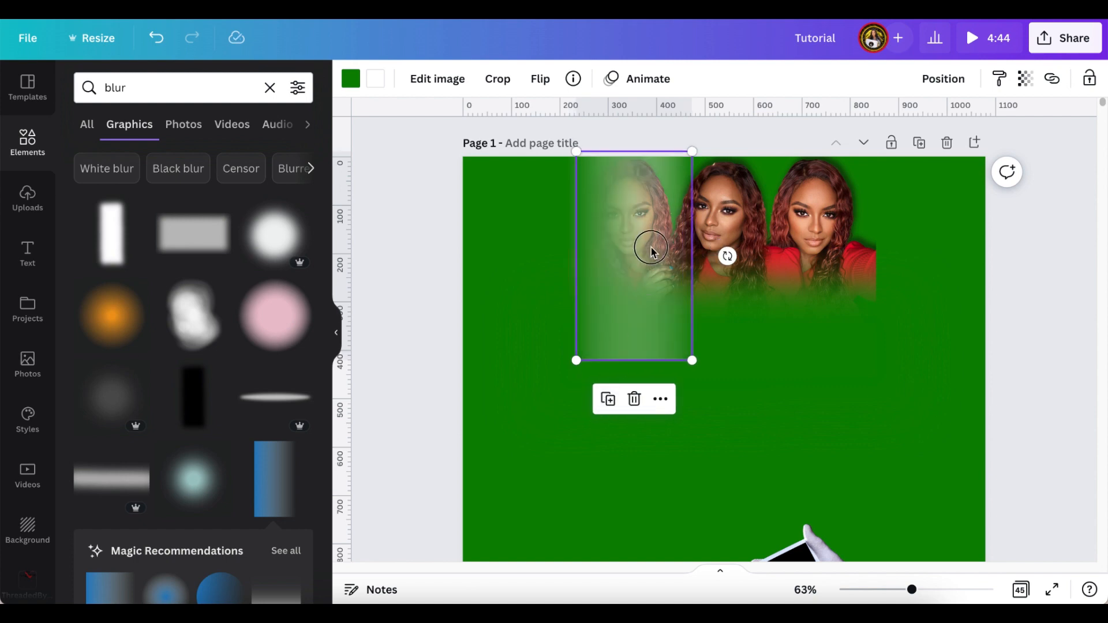
pyautogui.moveTo(654, 248); pyautogui.dragTo(935, 248)
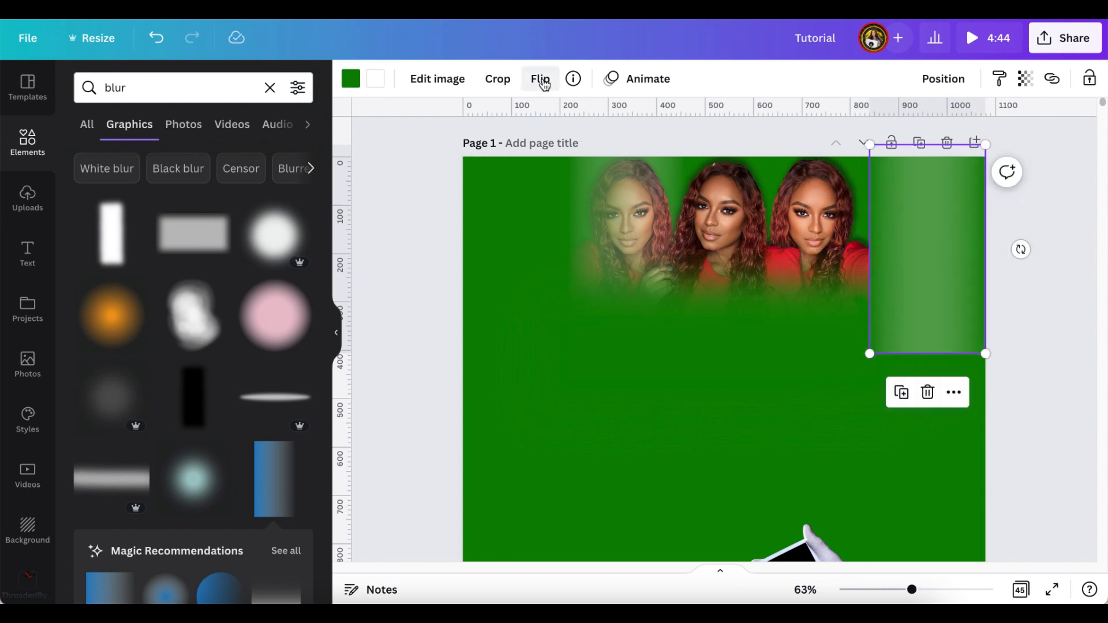
# Flip the duplicate gradient horizontally and place it over the right portrait, aligned with the group's right edge.
pyautogui.click(542, 83)
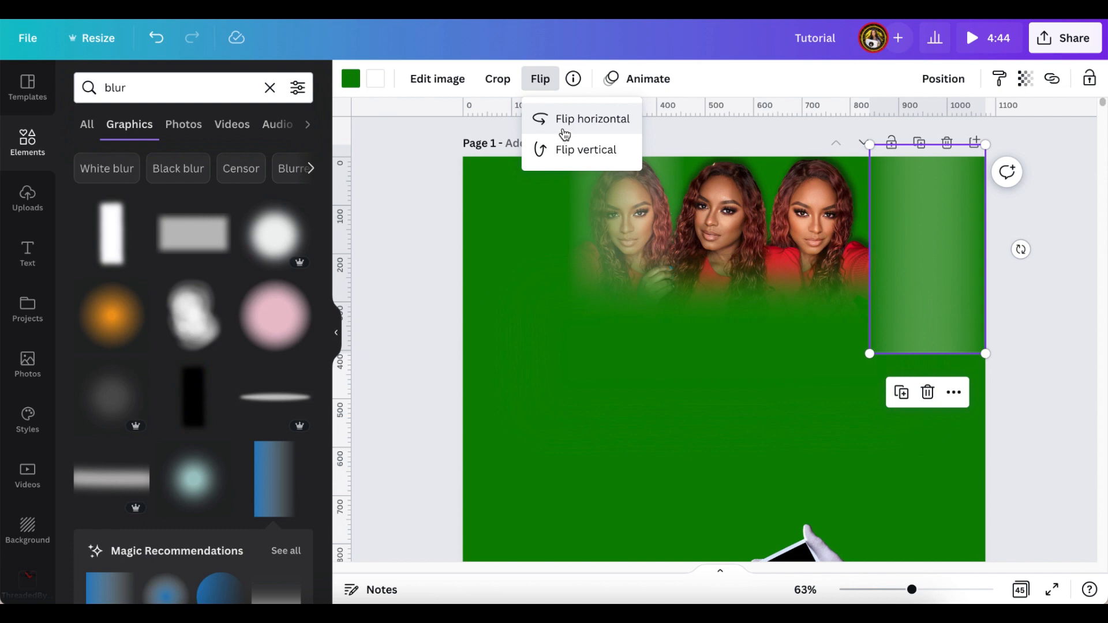
pyautogui.click(565, 132)
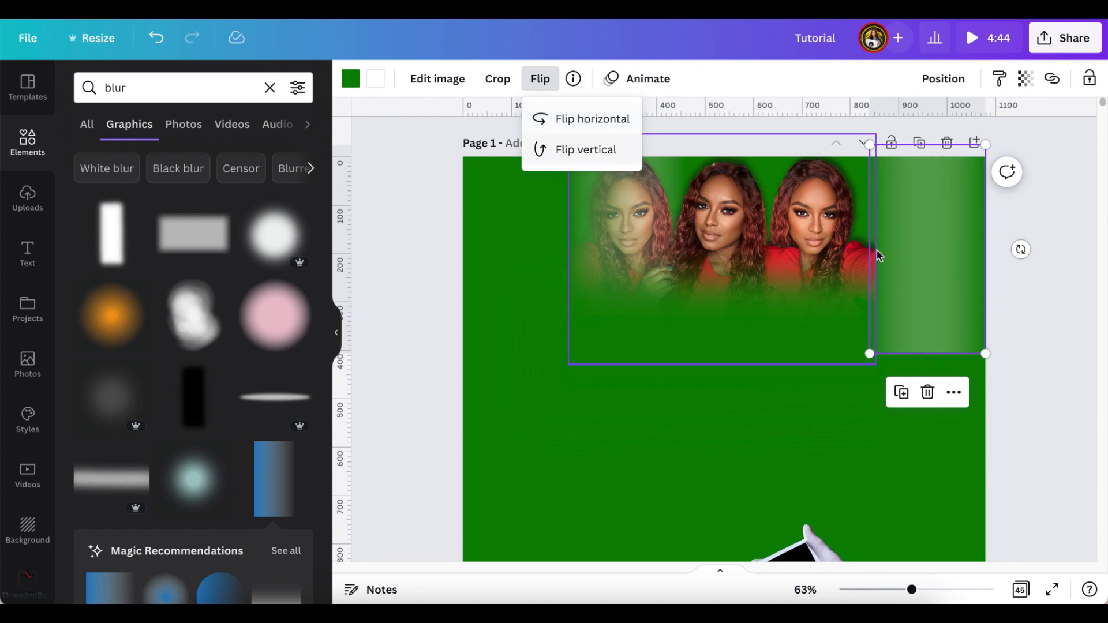
pyautogui.click(904, 252)
pyautogui.moveTo(898, 252); pyautogui.dragTo(797, 248)
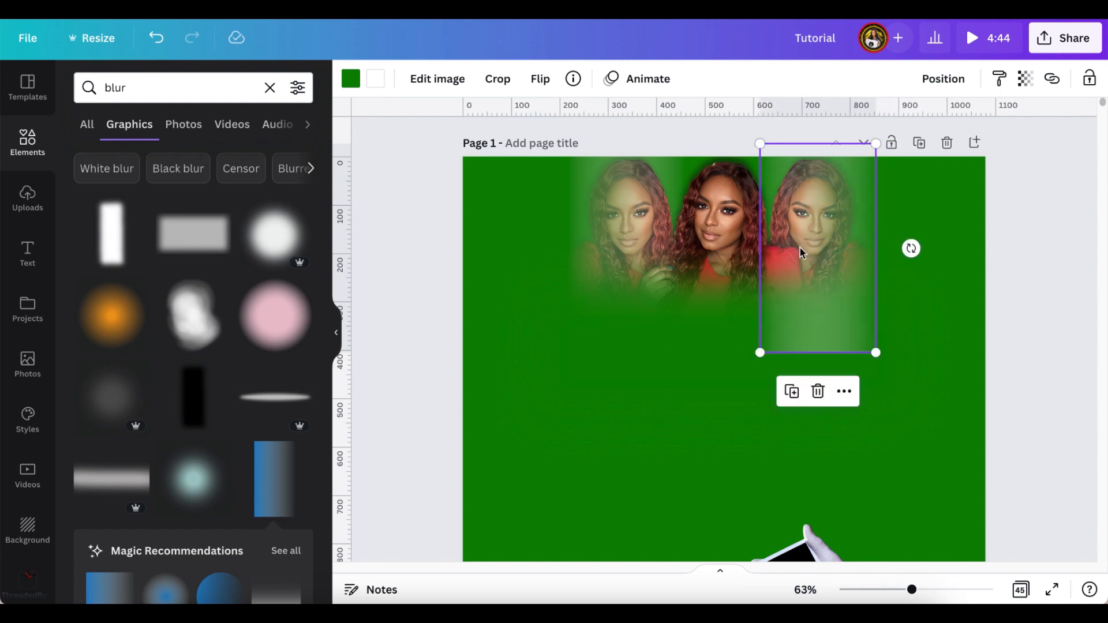
pyautogui.click(1054, 249)
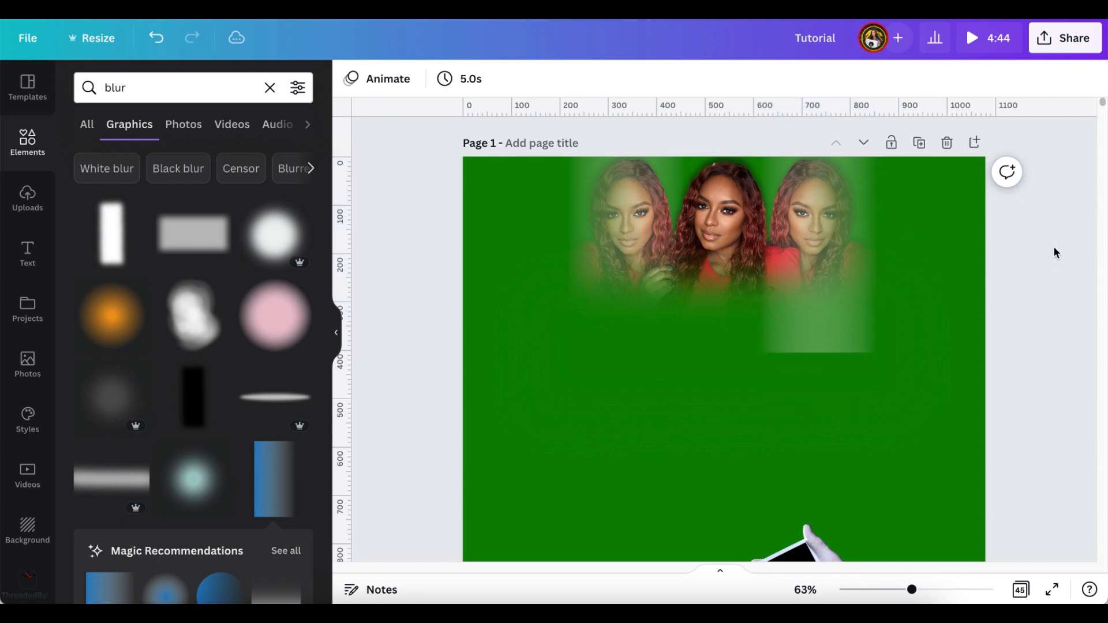
# Bring the wide green blur graphic in front of the gradient rectangles covering the portraits.
pyautogui.click(955, 317)
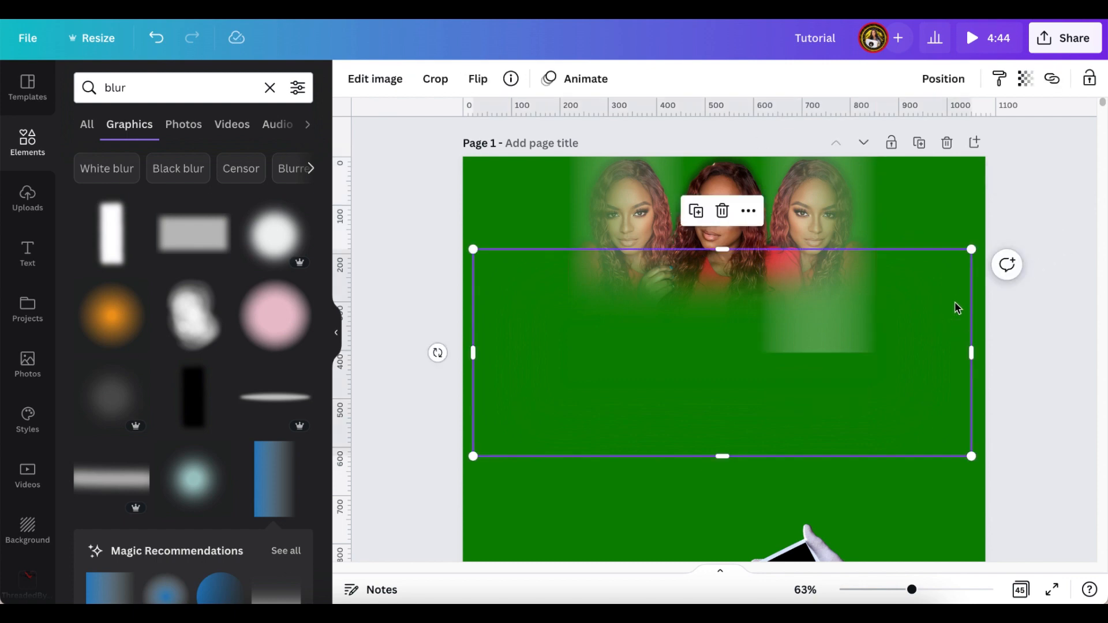
pyautogui.click(943, 79)
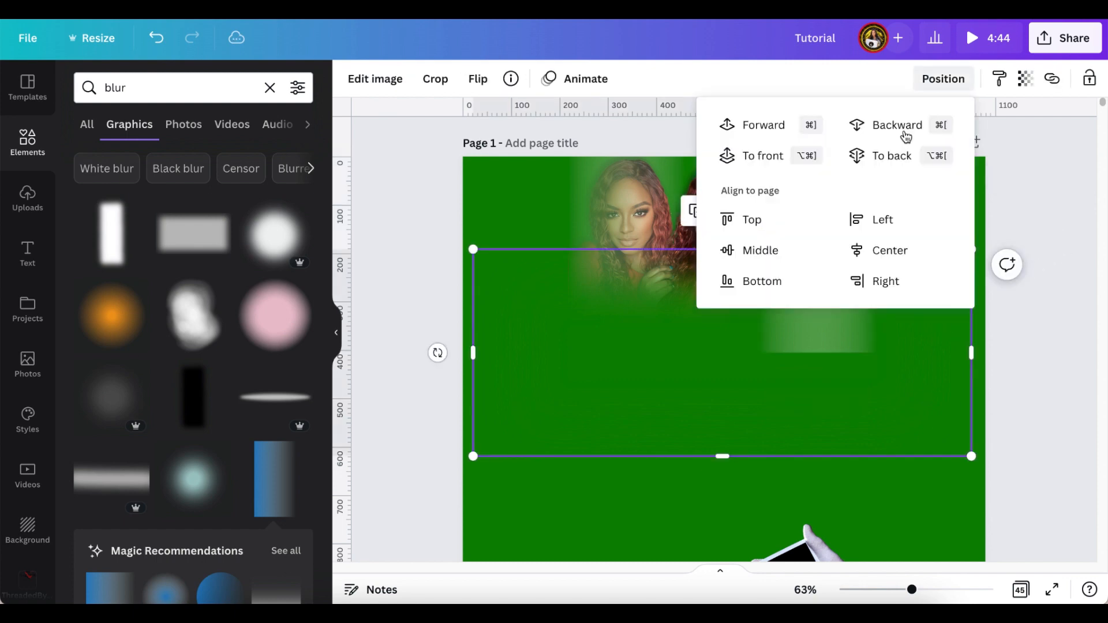
pyautogui.click(776, 162)
pyautogui.click(1062, 300)
# Nudge the gradient over the right portrait slightly to the right.
pyautogui.moveTo(912, 589); pyautogui.dragTo(927, 589)
pyautogui.scroll(3, 935, 346)
pyautogui.click(939, 225)
pyautogui.press('Right')
pyautogui.press('Right')
pyautogui.press('Right')
pyautogui.press('Right')
pyautogui.press('Right')
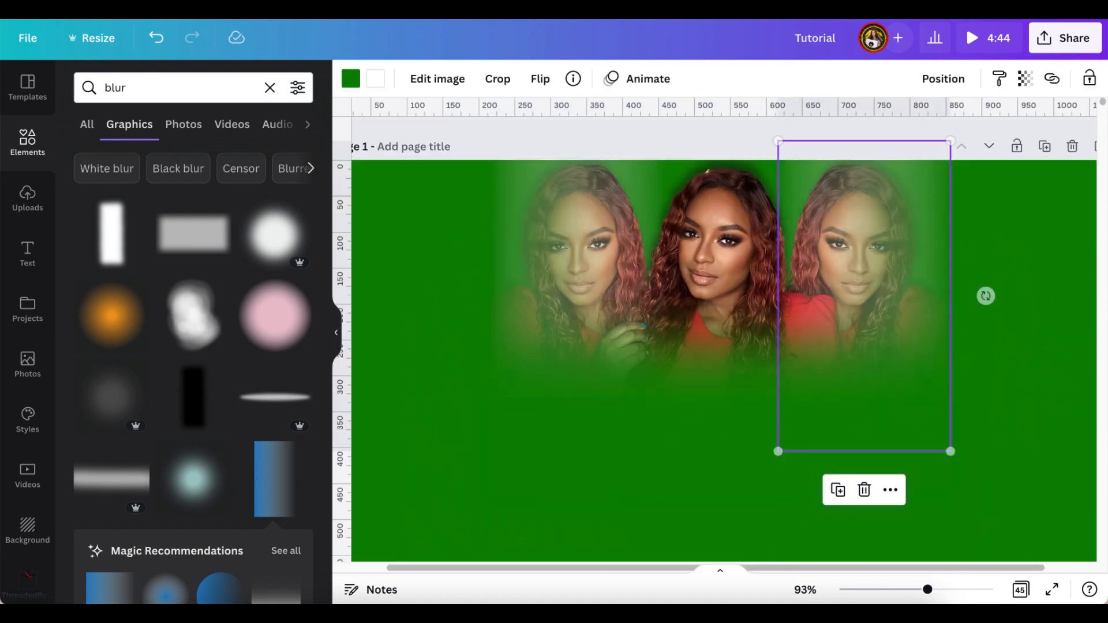
# Change the second color of both portrait gradients from white to the bright red document color.
pyautogui.click(583, 312)
pyautogui.click(375, 79)
pyautogui.scroll(-5, 231, 359)
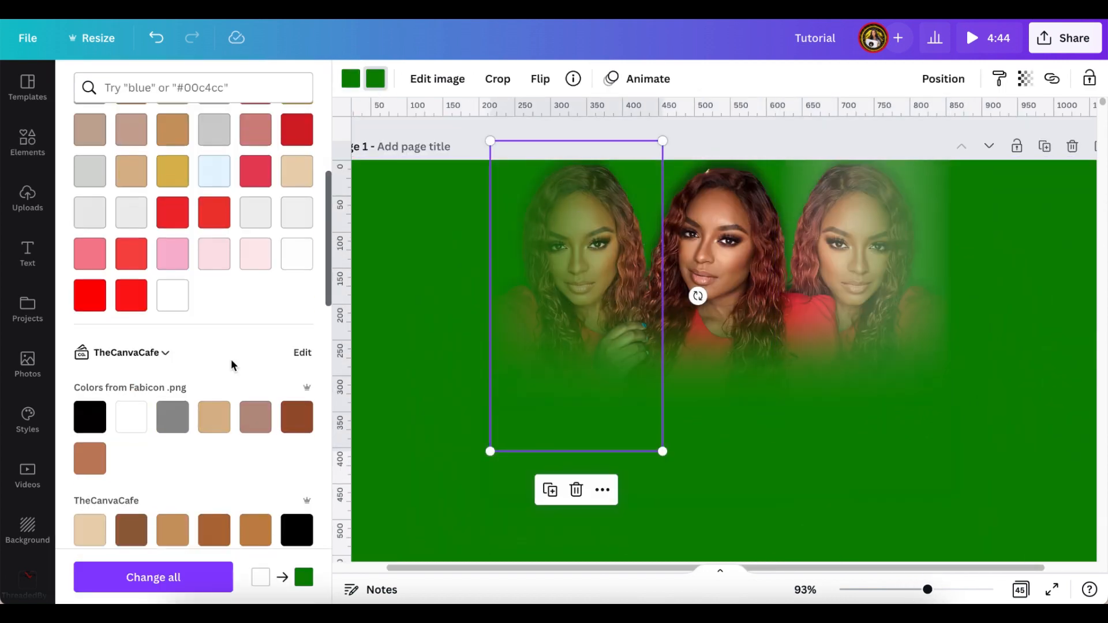
pyautogui.click(132, 295)
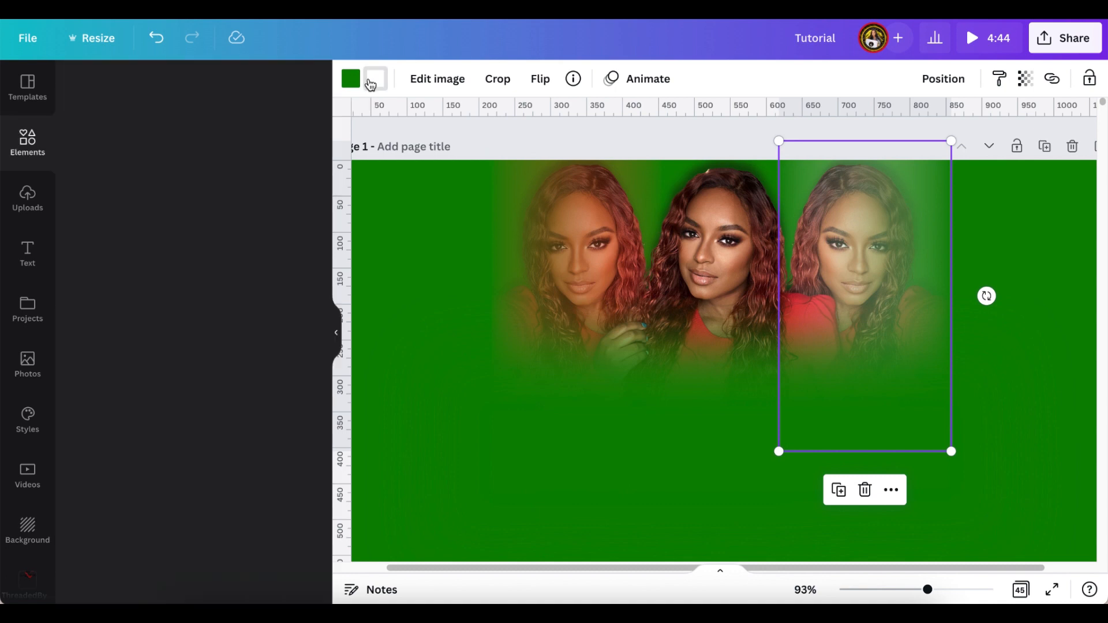
pyautogui.click(373, 81)
pyautogui.scroll(-3, 1067, 383)
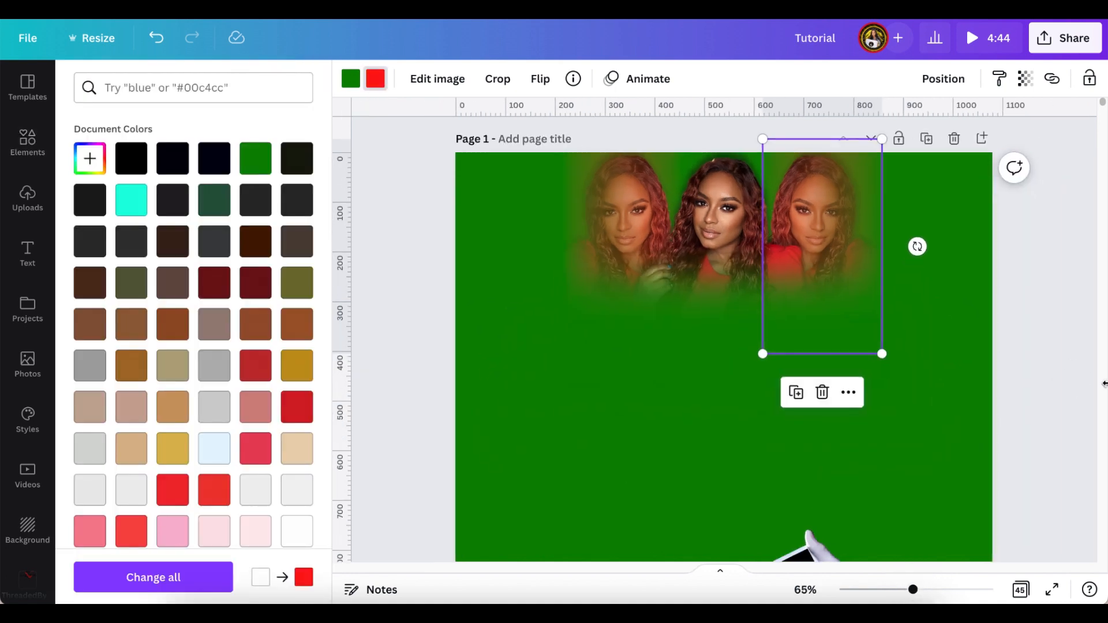
# Group the portraits together with their side gradients and the wide green blur.
pyautogui.click(1068, 381)
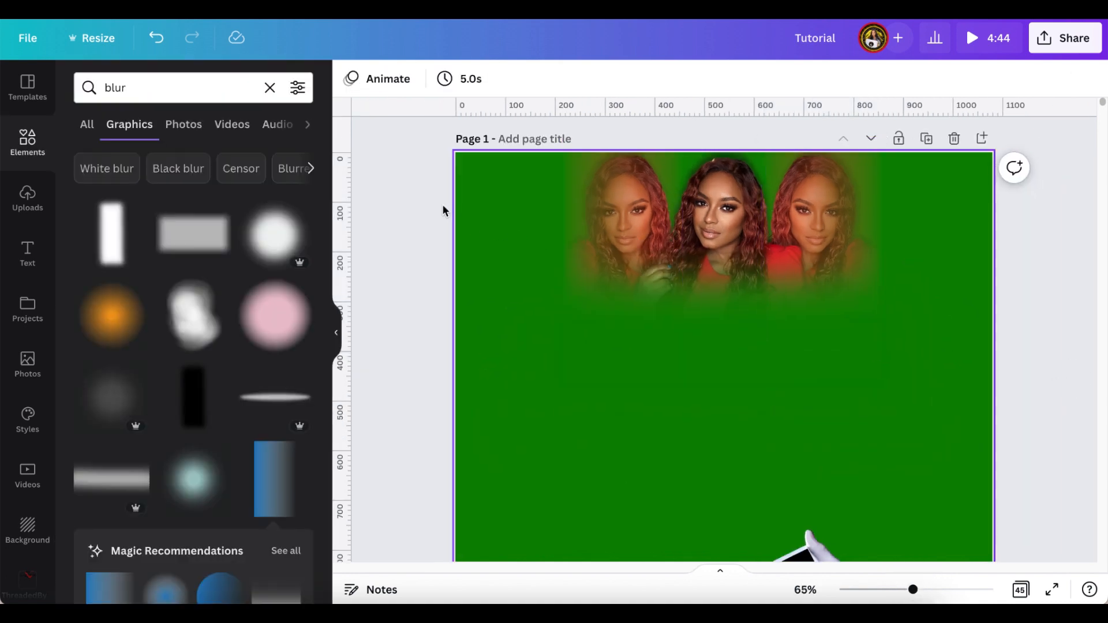
pyautogui.moveTo(433, 196); pyautogui.dragTo(954, 307)
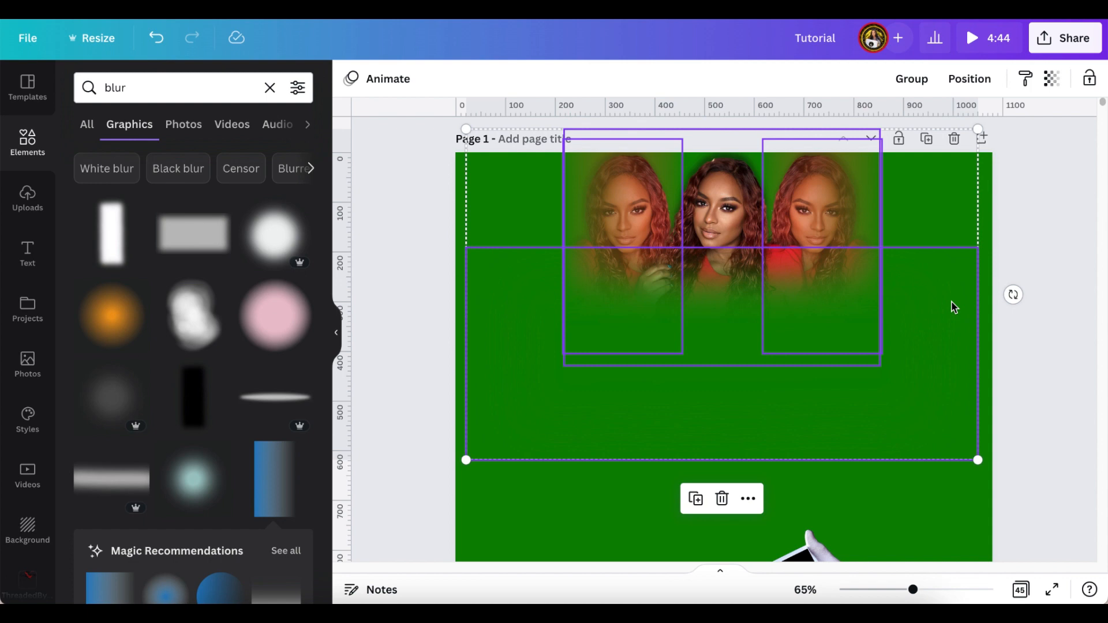
pyautogui.click(925, 88)
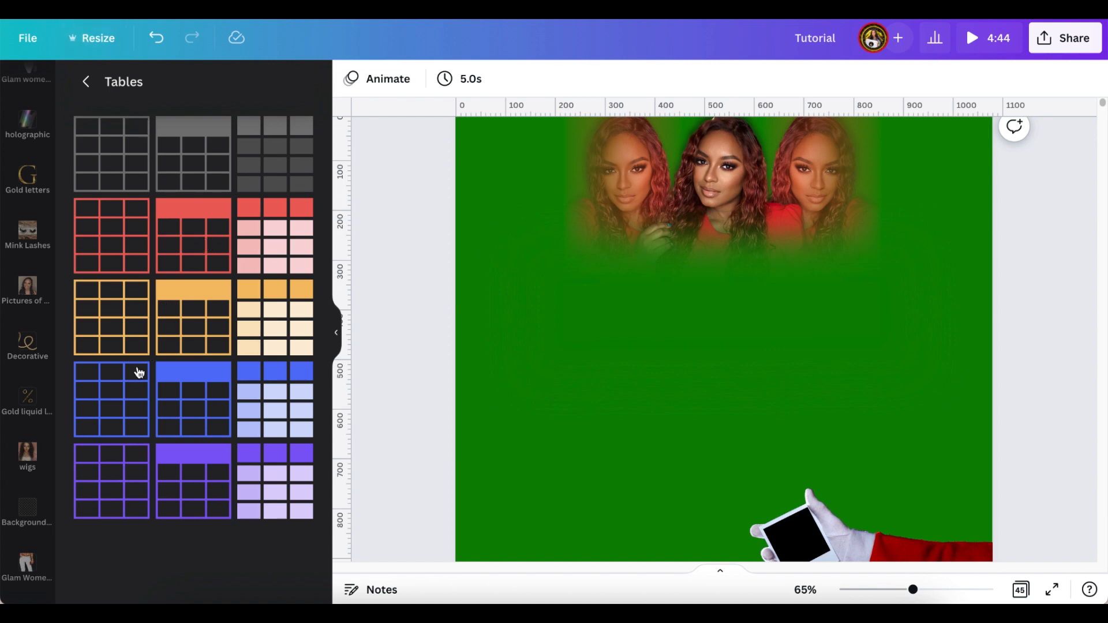
# Insert the gray table with a header row and add columns until it has seven.
pyautogui.click(192, 184)
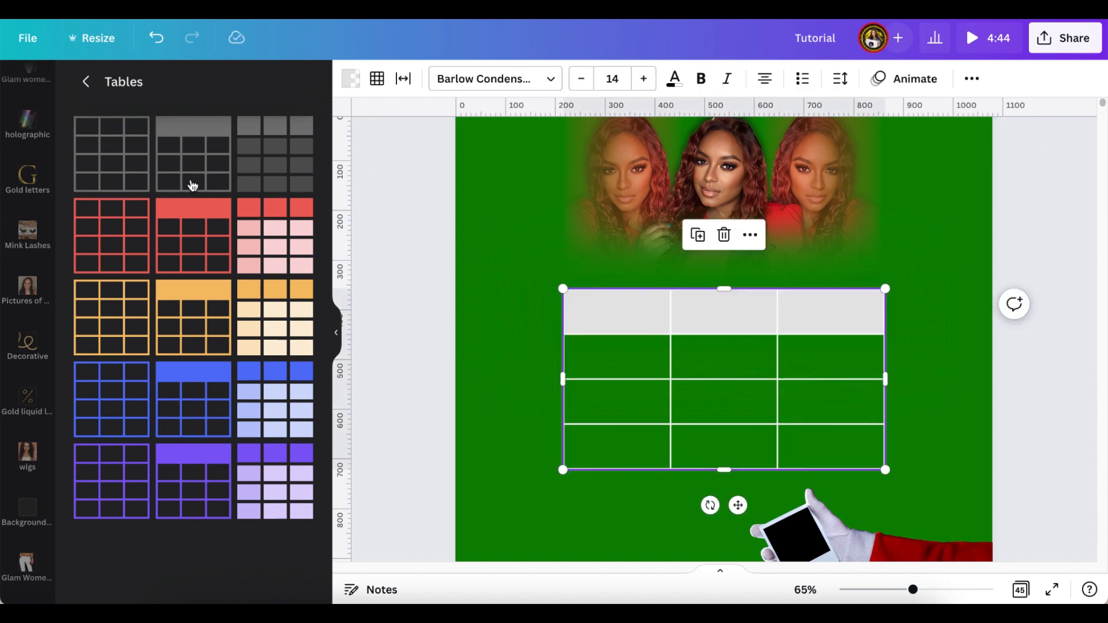
pyautogui.rightClick(770, 346)
pyautogui.click(825, 267)
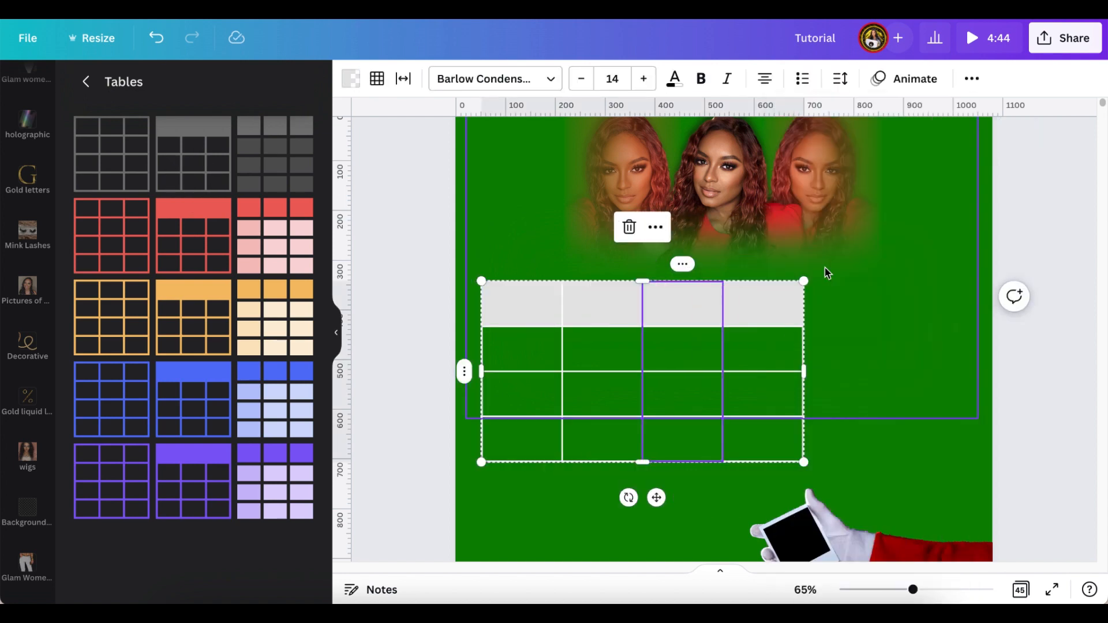
pyautogui.click(682, 265)
pyautogui.click(744, 269)
pyautogui.click(647, 269)
pyautogui.click(705, 269)
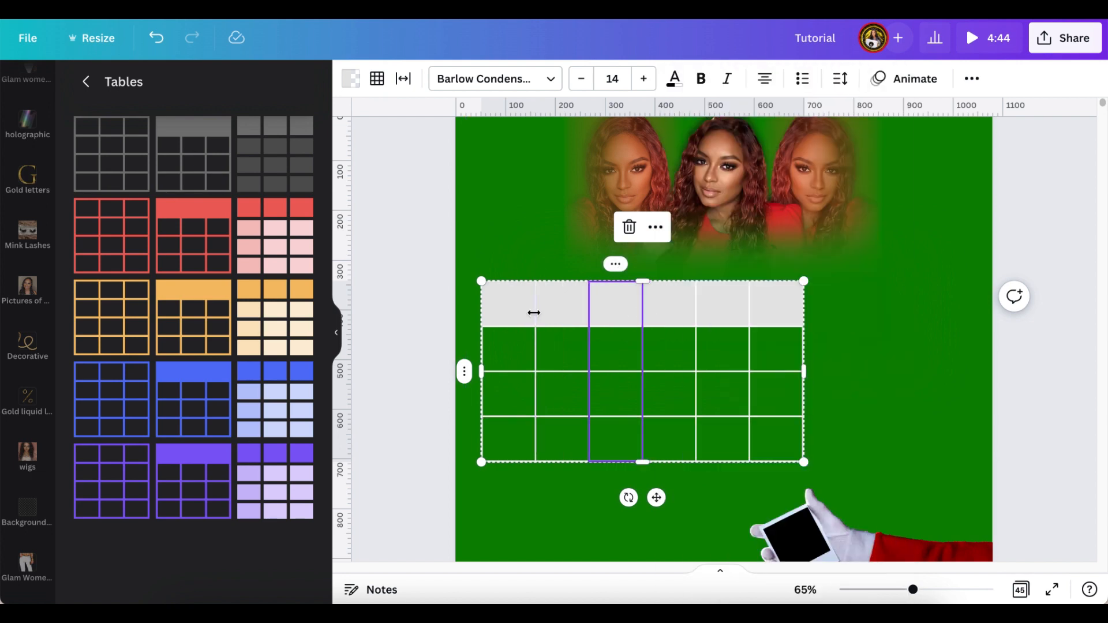
pyautogui.click(615, 268)
pyautogui.click(674, 269)
# Center the seven-column table horizontally on the page below the portraits.
pyautogui.moveTo(555, 306); pyautogui.dragTo(608, 302)
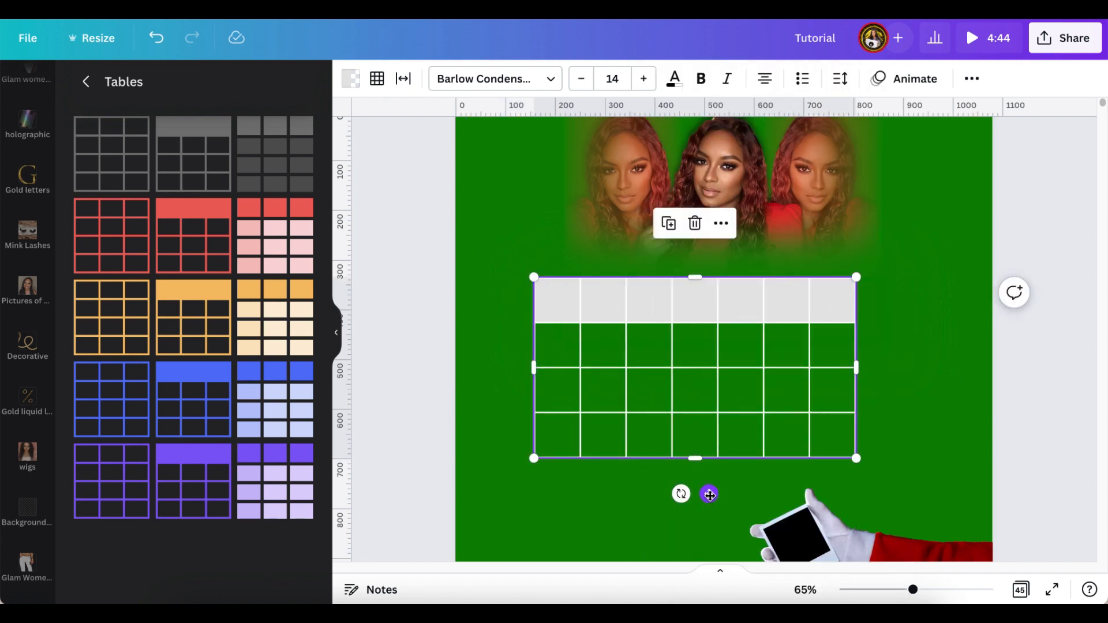
pyautogui.moveTo(710, 494); pyautogui.dragTo(738, 496)
pyautogui.scroll(-1, 678, 491)
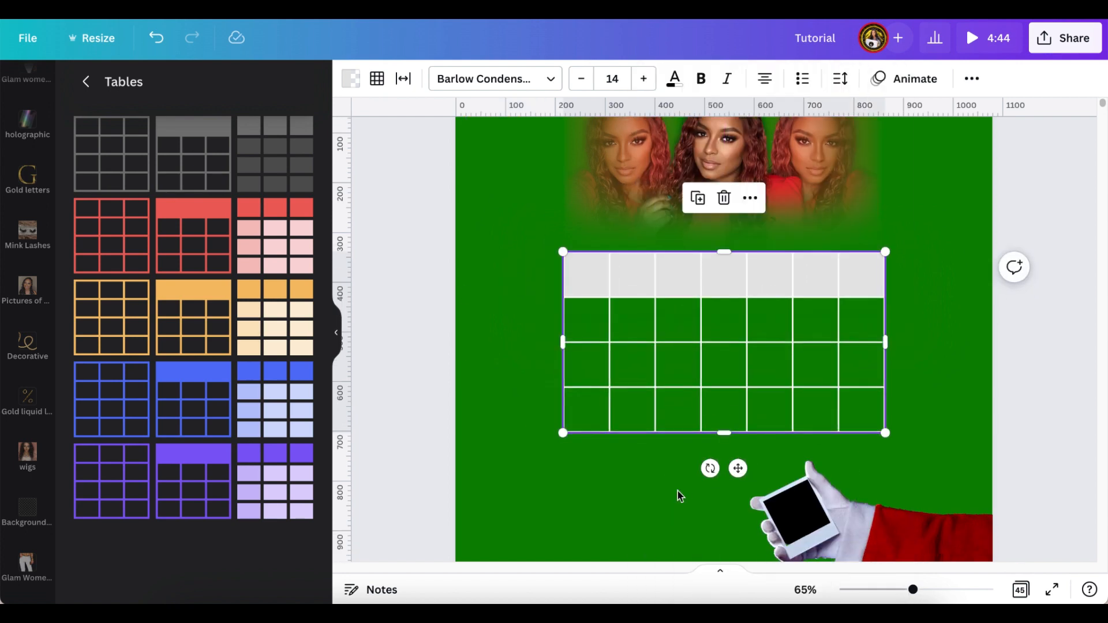
# Remove the fill from the table's header row and reposition the table below the portraits.
pyautogui.click(349, 83)
pyautogui.click(126, 158)
pyautogui.moveTo(739, 468); pyautogui.dragTo(724, 348)
pyautogui.scroll(1, 727, 487)
# Add a rectangle and size it as a header bar 648 by 58 directly above the table.
pyautogui.press('r')
pyautogui.moveTo(737, 386); pyautogui.dragTo(657, 370)
pyautogui.moveTo(725, 320)
pyautogui.mouseDown()
pyautogui.moveTo(884, 333)
pyautogui.moveTo(726, 303)
pyautogui.mouseUp()
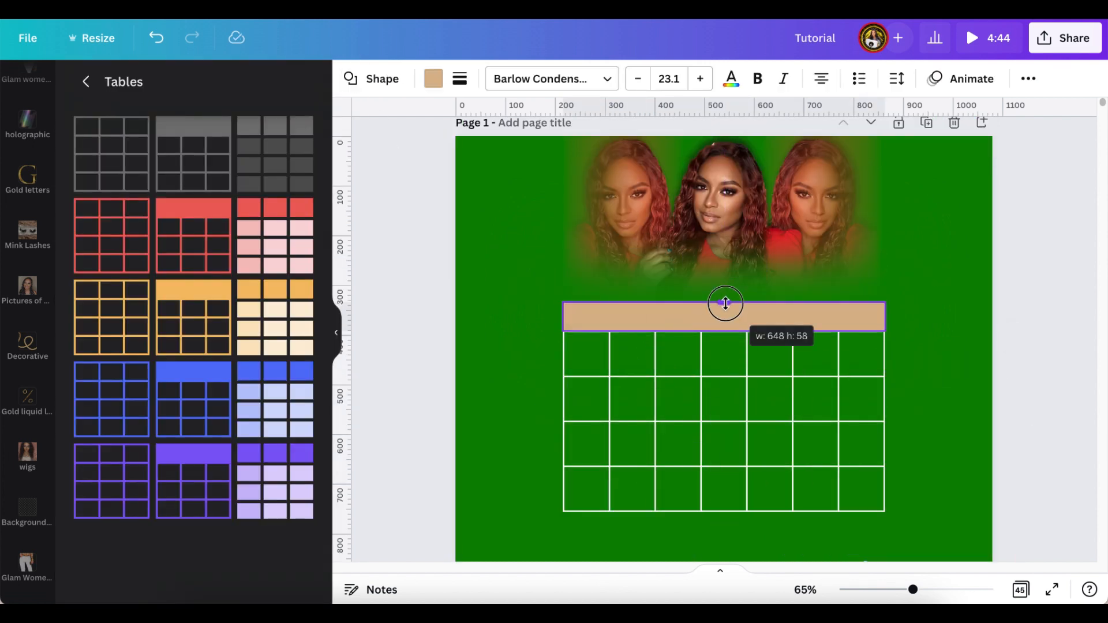
# Recolor the header bar above the table dark red.
pyautogui.click(432, 78)
pyautogui.click(174, 156)
pyautogui.scroll(-5, 191, 288)
pyautogui.click(131, 339)
pyautogui.click(90, 214)
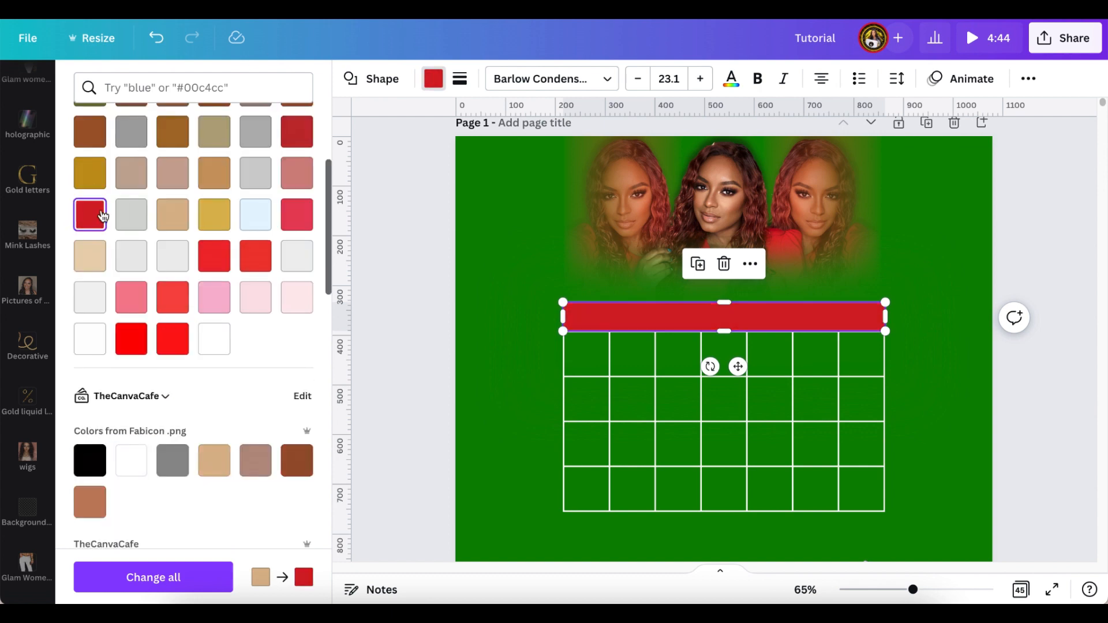
pyautogui.scroll(5, 103, 216)
pyautogui.click(94, 162)
# Add the text "January Booking" on the red header bar in the Moontime font at size 58.
pyautogui.write('t')
pyautogui.write('January Booking')
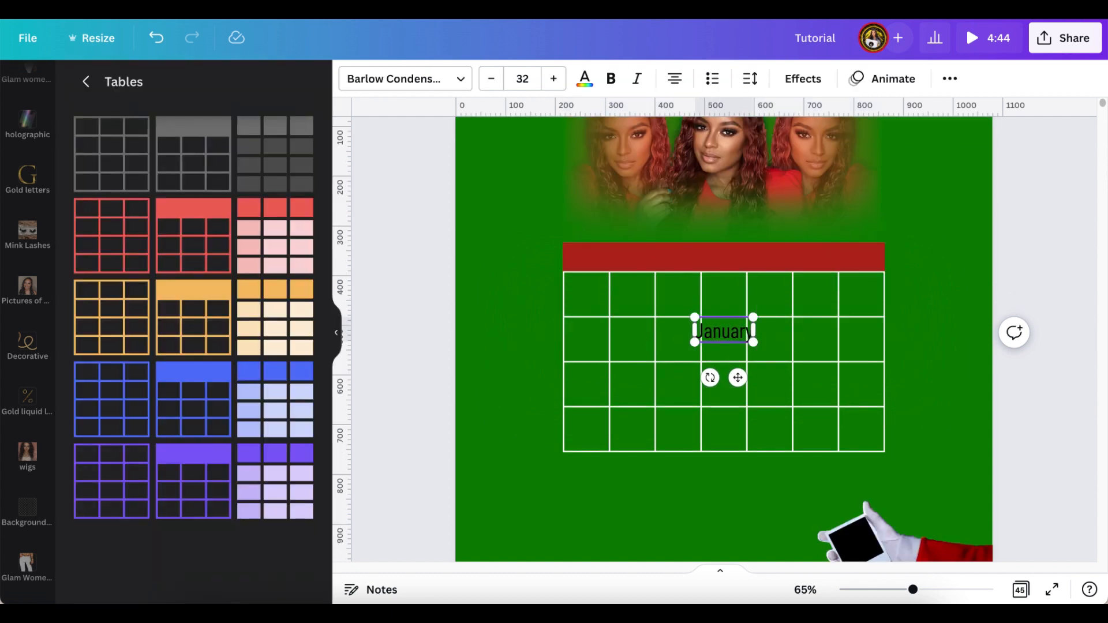
pyautogui.moveTo(738, 378); pyautogui.dragTo(738, 317)
pyautogui.click(406, 78)
pyautogui.scroll(-4, 154, 193)
pyautogui.click(159, 157)
pyautogui.click(167, 220)
pyautogui.click(554, 78)
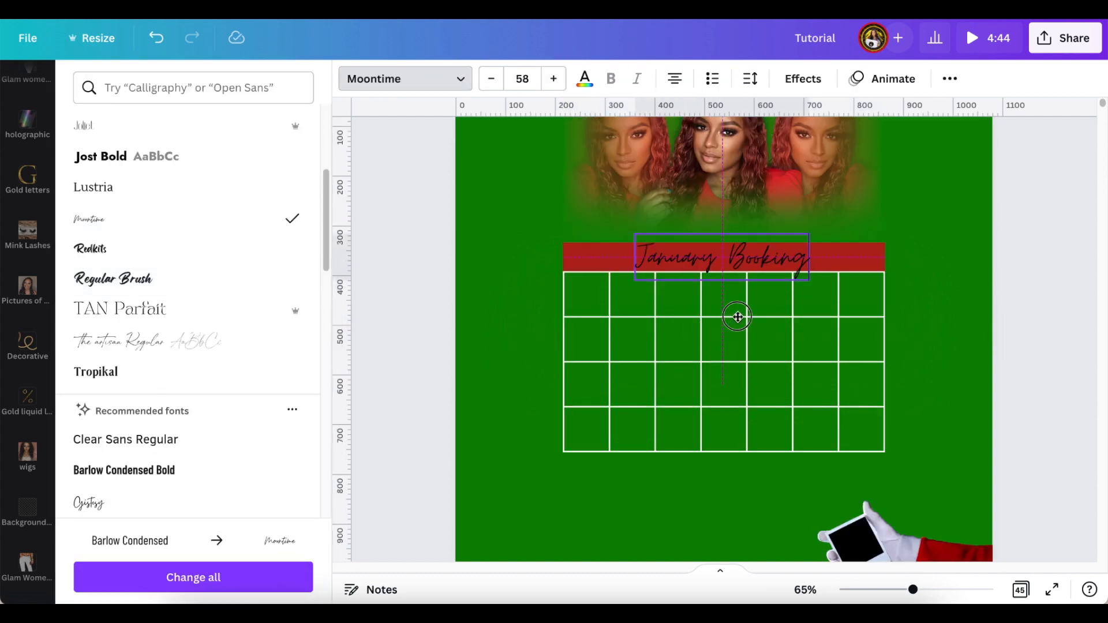
# Make the heading text white and apply a soft shadow effect with adjusted intensity.
pyautogui.click(701, 252)
pyautogui.click(585, 78)
pyautogui.click(216, 443)
pyautogui.click(803, 78)
pyautogui.click(269, 184)
pyautogui.moveTo(179, 275); pyautogui.dragTo(217, 274)
# Complete the heading as "January Bookings", enlarge it and center it on the red bar.
pyautogui.write('s')
pyautogui.moveTo(618, 280); pyautogui.dragTo(552, 263)
pyautogui.moveTo(750, 293); pyautogui.dragTo(783, 293)
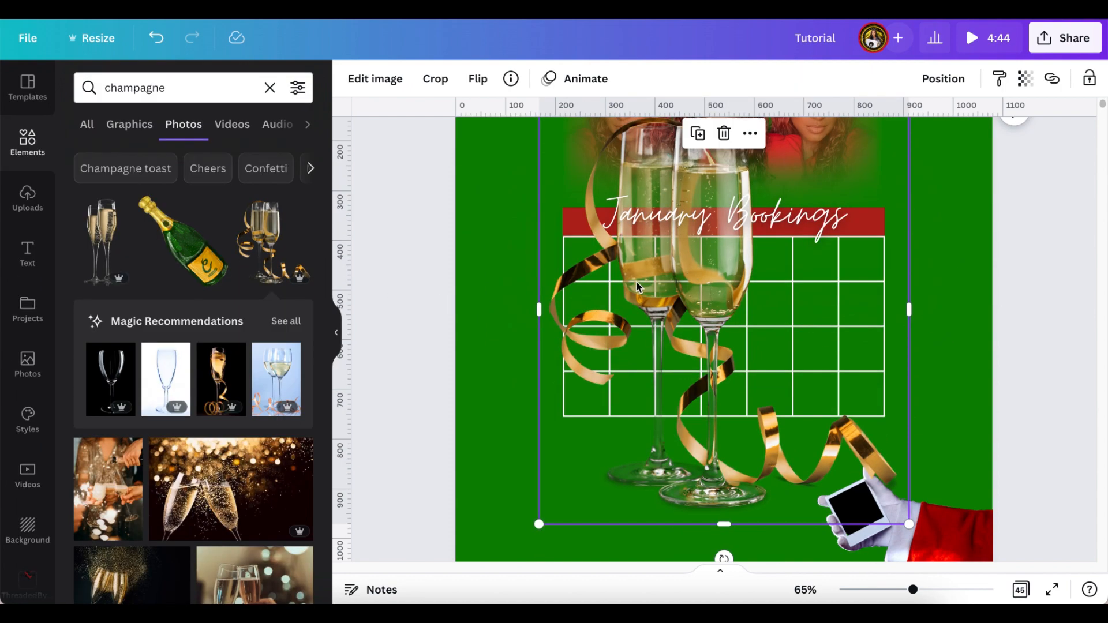
# Shrink the champagne glasses image and place it in the page's lower-left corner.
pyautogui.moveTo(636, 287); pyautogui.dragTo(504, 352)
pyautogui.scroll(-1, 504, 352)
pyautogui.scroll(1, 441, 288)
pyautogui.moveTo(405, 169); pyautogui.dragTo(492, 267)
pyautogui.scroll(-1, 441, 346)
pyautogui.moveTo(583, 447); pyautogui.dragTo(522, 450)
pyautogui.scroll(-1, 522, 450)
pyautogui.moveTo(715, 206); pyautogui.dragTo(607, 292)
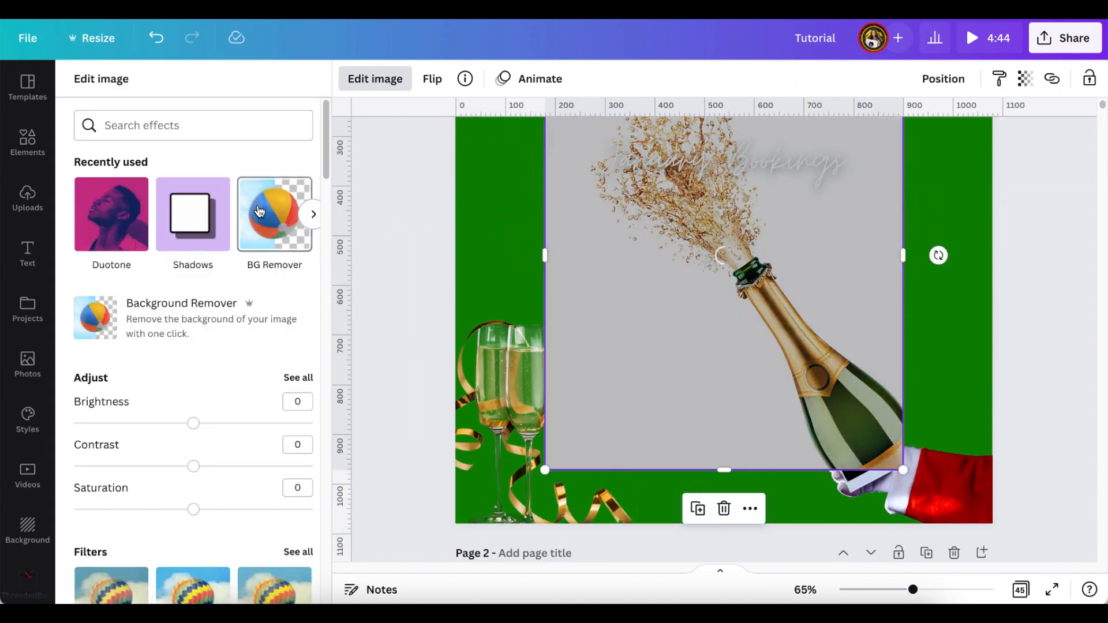
# Remove the champagne bottle photo's background, then shrink it and place it at the page's right edge beside the calendar.
pyautogui.click(259, 211)
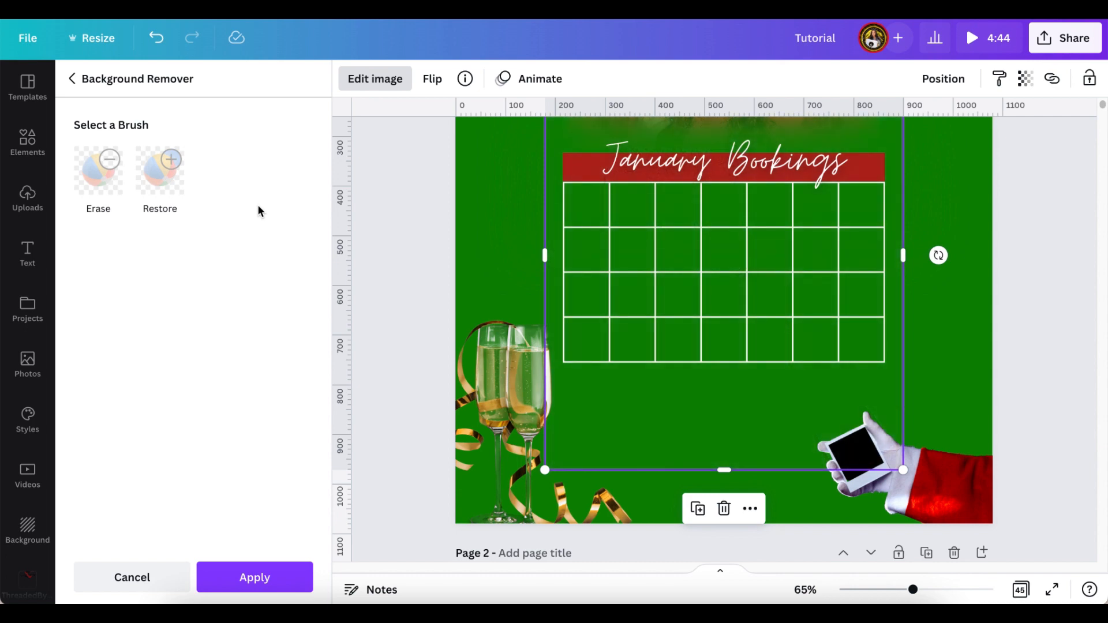
pyautogui.moveTo(699, 247); pyautogui.dragTo(756, 314)
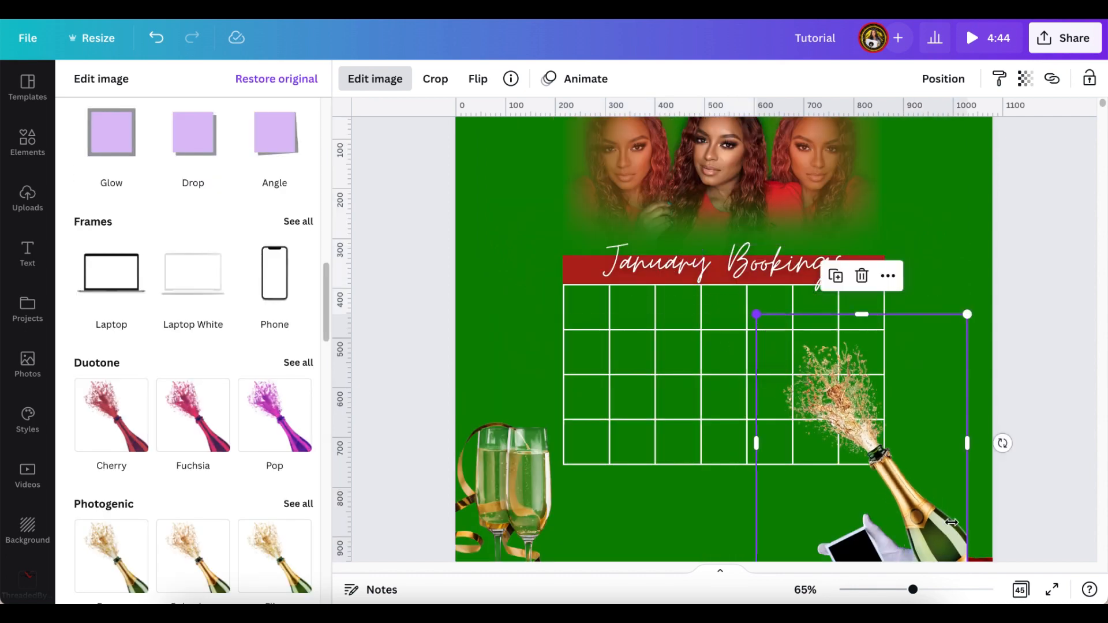
pyautogui.moveTo(932, 507); pyautogui.dragTo(989, 346)
pyautogui.moveTo(813, 154); pyautogui.dragTo(831, 175)
pyautogui.moveTo(951, 289); pyautogui.dragTo(947, 290)
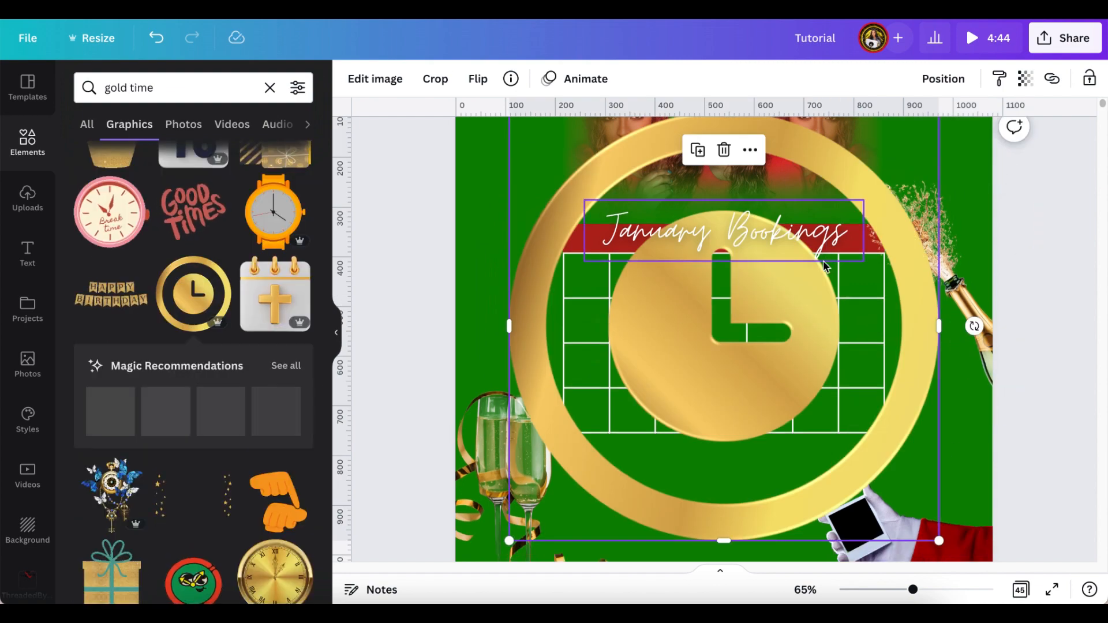
# Star the gold clock graphic, shrink it to a small icon and place it below the calendar.
pyautogui.scroll(2, 822, 260)
pyautogui.click(223, 265)
pyautogui.click(234, 244)
pyautogui.moveTo(939, 160); pyautogui.dragTo(634, 467)
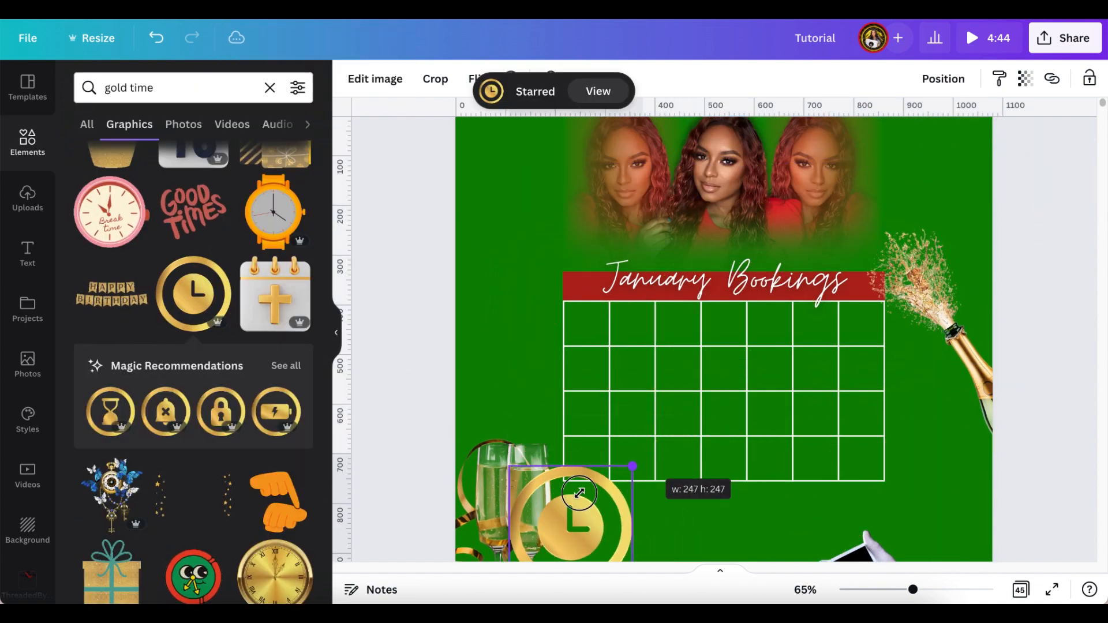
pyautogui.moveTo(623, 519); pyautogui.dragTo(626, 474)
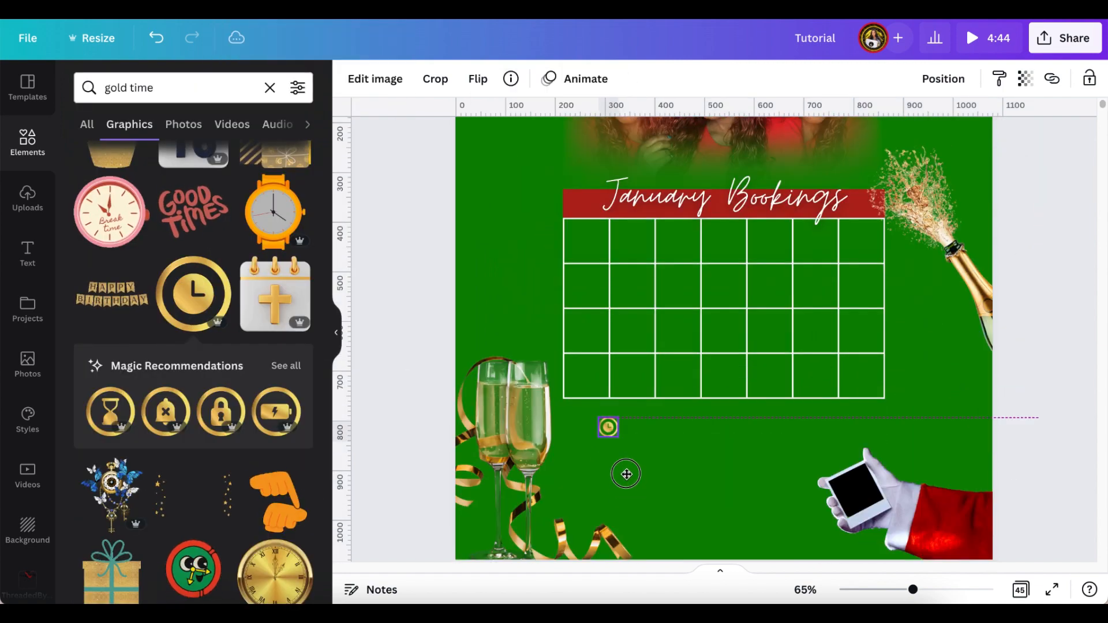
pyautogui.click(414, 434)
# Add the matching gold location pin from the clock's recommendations and size it as a small icon beside the clock.
pyautogui.click(293, 371)
pyautogui.scroll(-5, 275, 347)
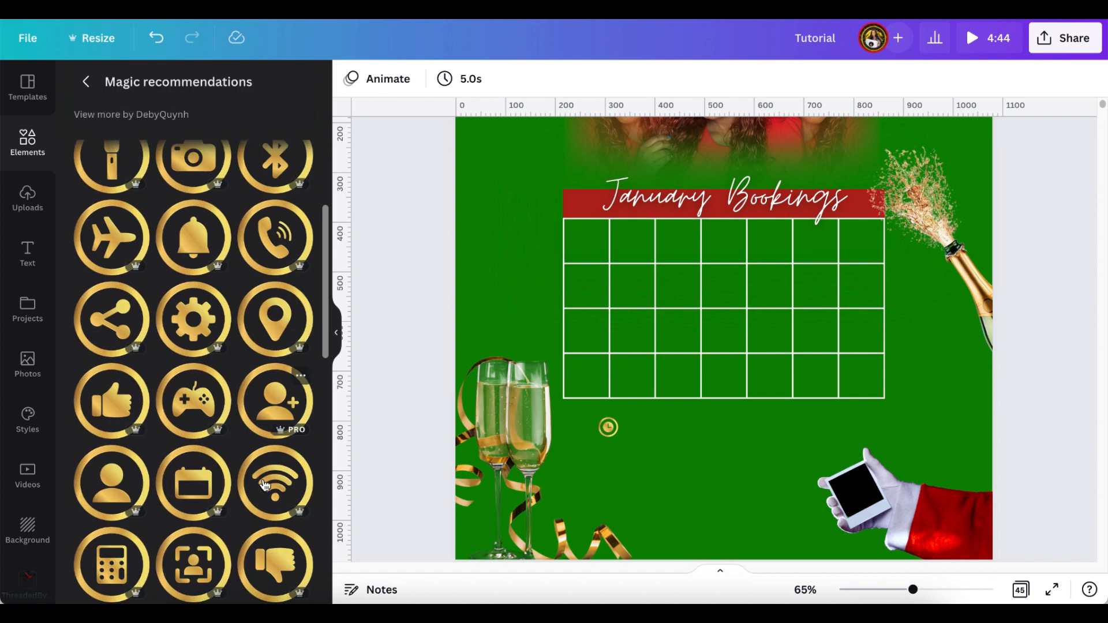
pyautogui.click(275, 319)
pyautogui.scroll(2, 727, 259)
pyautogui.moveTo(940, 134); pyautogui.dragTo(695, 489)
pyautogui.click(607, 490)
pyautogui.moveTo(607, 489); pyautogui.dragTo(648, 516)
pyautogui.click(694, 489)
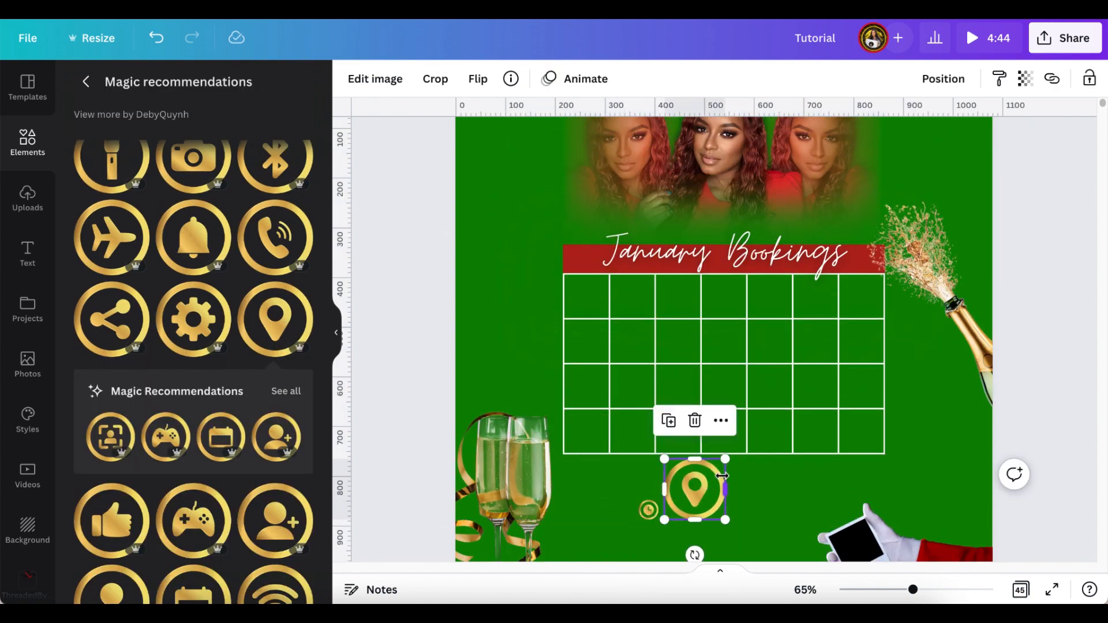
pyautogui.moveTo(726, 460); pyautogui.dragTo(684, 501)
# Add the matching gold phone graphic, move it beside the location pin and shrink it.
pyautogui.scroll(2, 275, 323)
pyautogui.click(275, 334)
pyautogui.moveTo(940, 132); pyautogui.dragTo(702, 517)
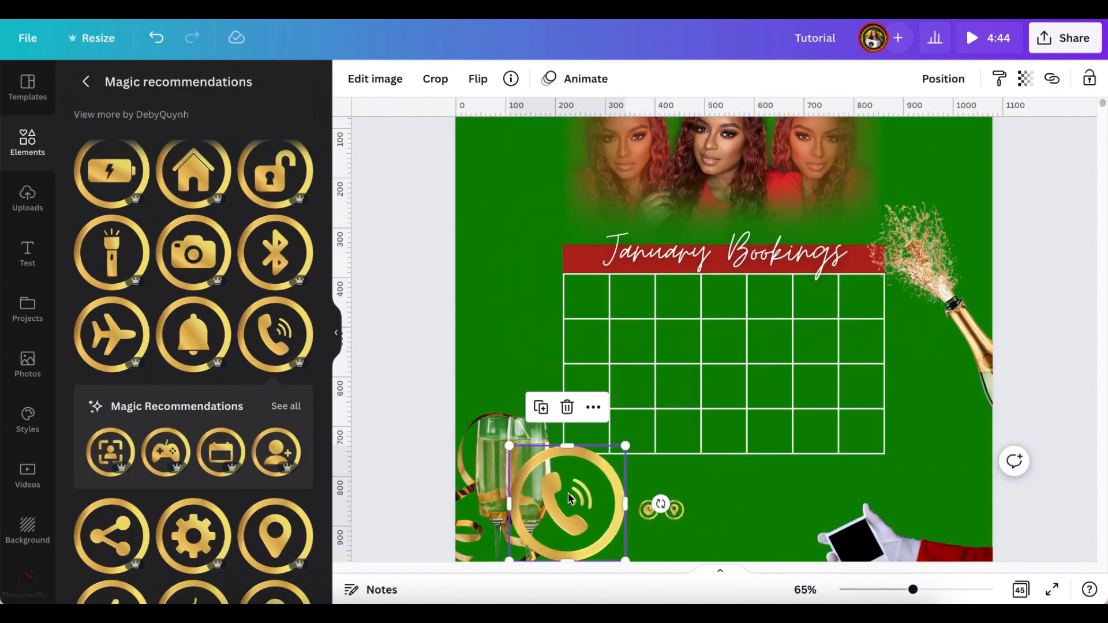
pyautogui.moveTo(610, 491); pyautogui.dragTo(751, 450)
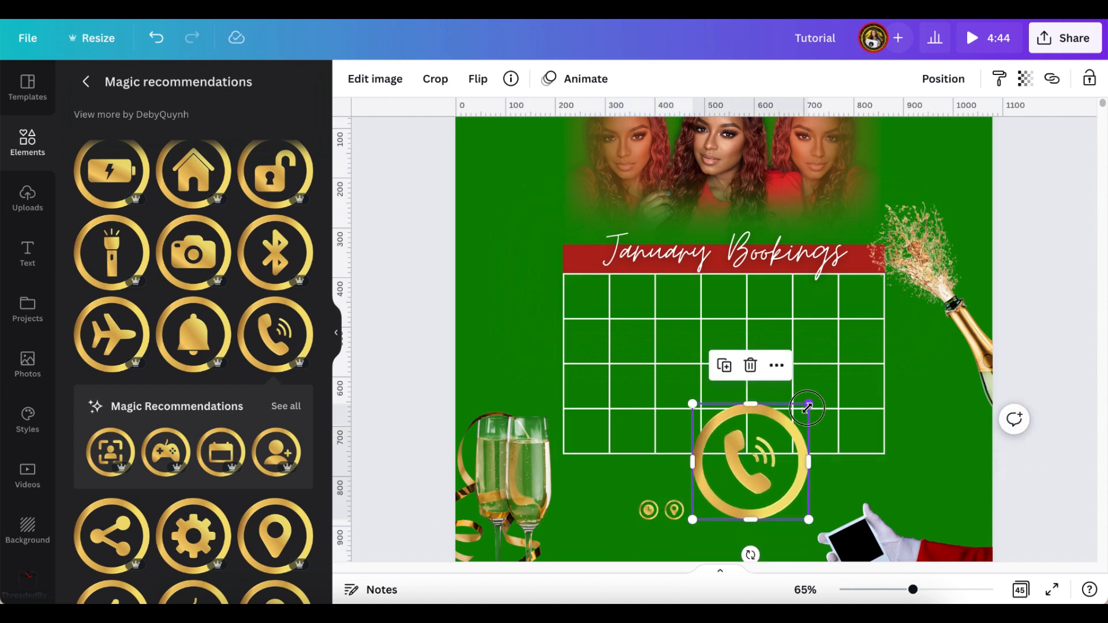
pyautogui.moveTo(807, 407); pyautogui.dragTo(769, 548)
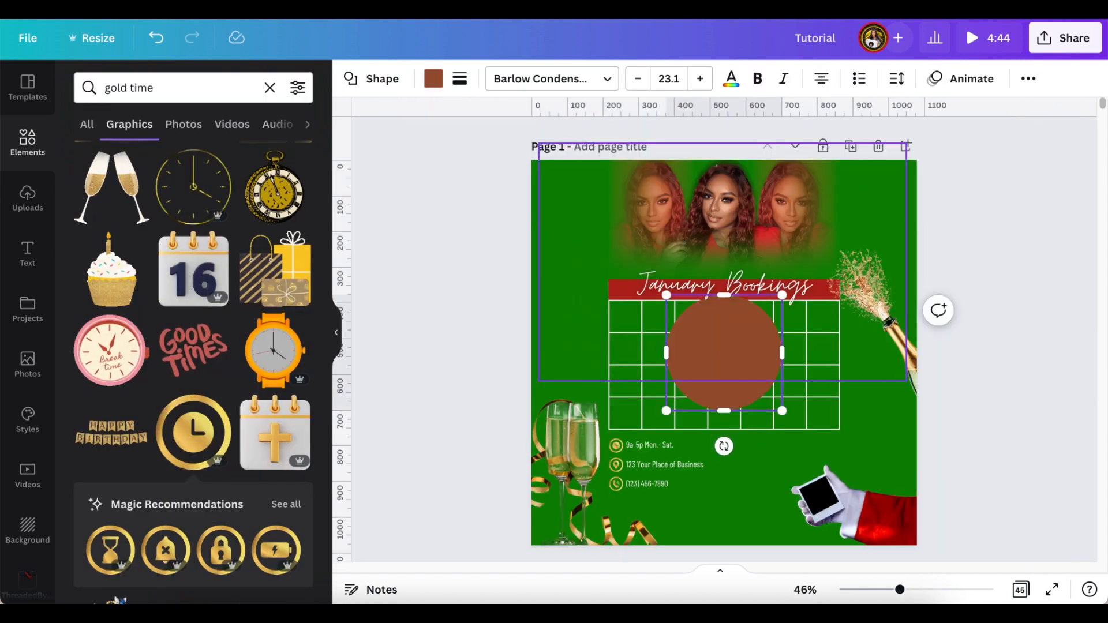
# Recolor the brown circle black and place it behind the gold clock icon.
pyautogui.click(434, 79)
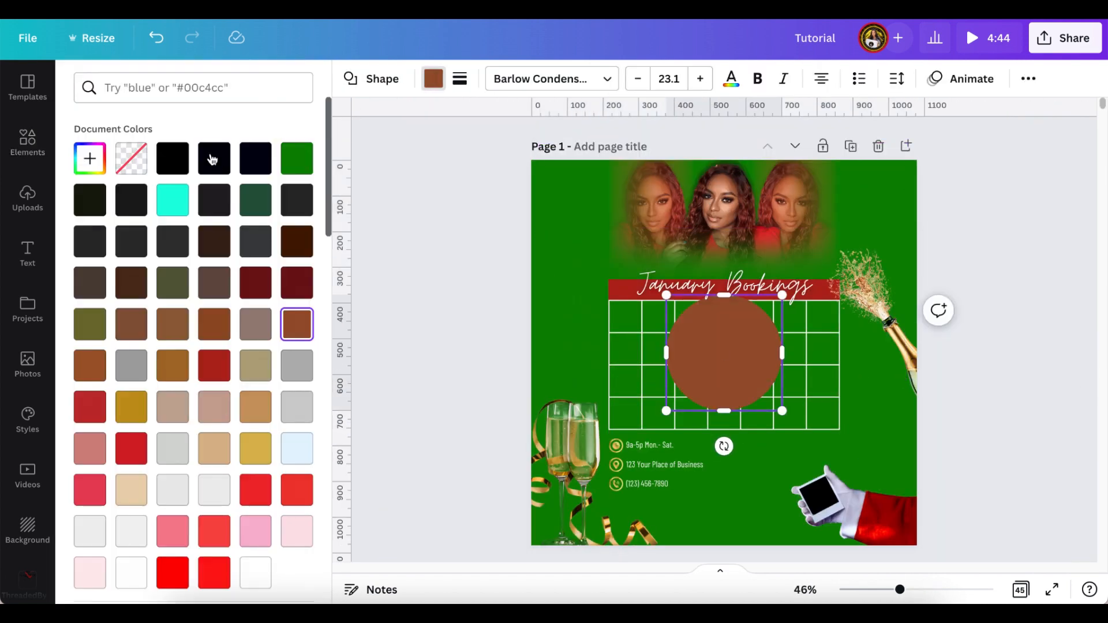
pyautogui.click(180, 163)
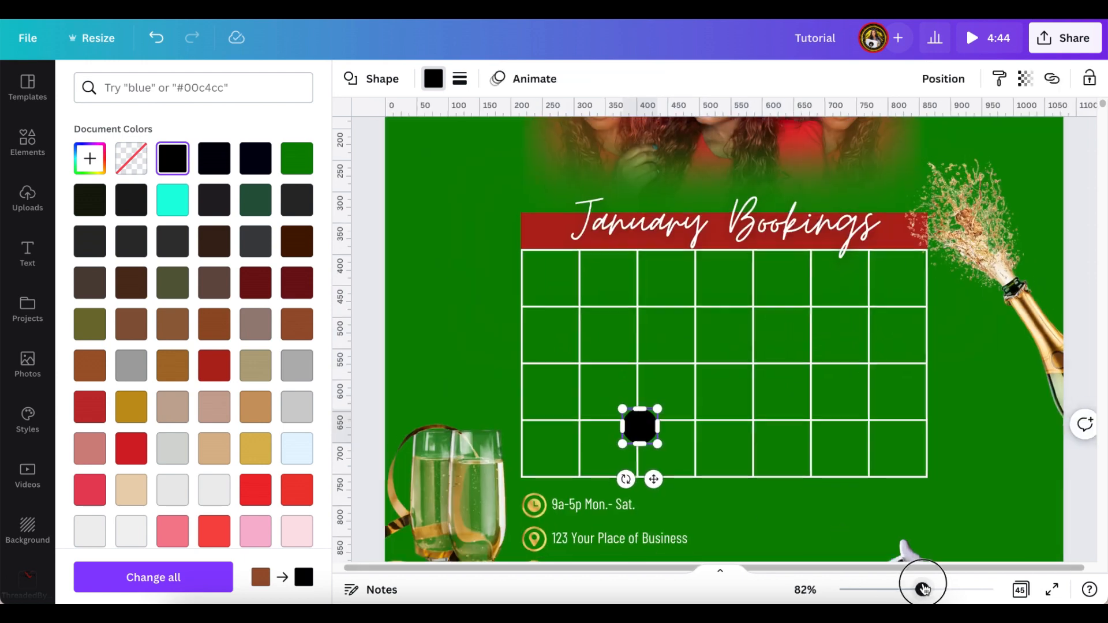
pyautogui.scroll(-4, 651, 237)
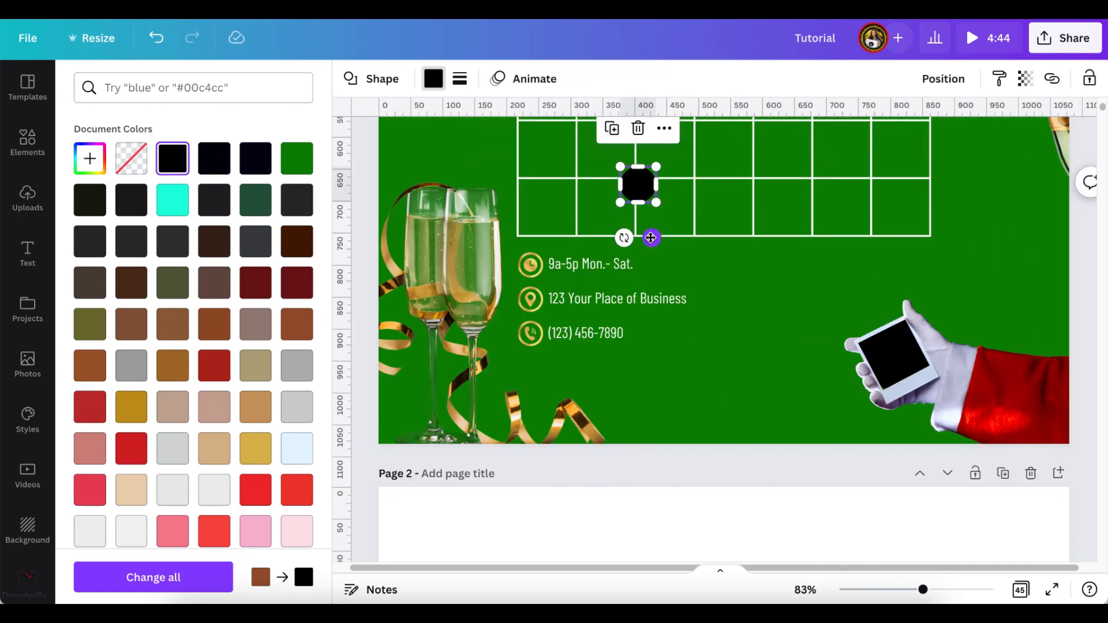
pyautogui.moveTo(651, 237); pyautogui.dragTo(540, 316)
pyautogui.click(943, 78)
pyautogui.click(906, 123)
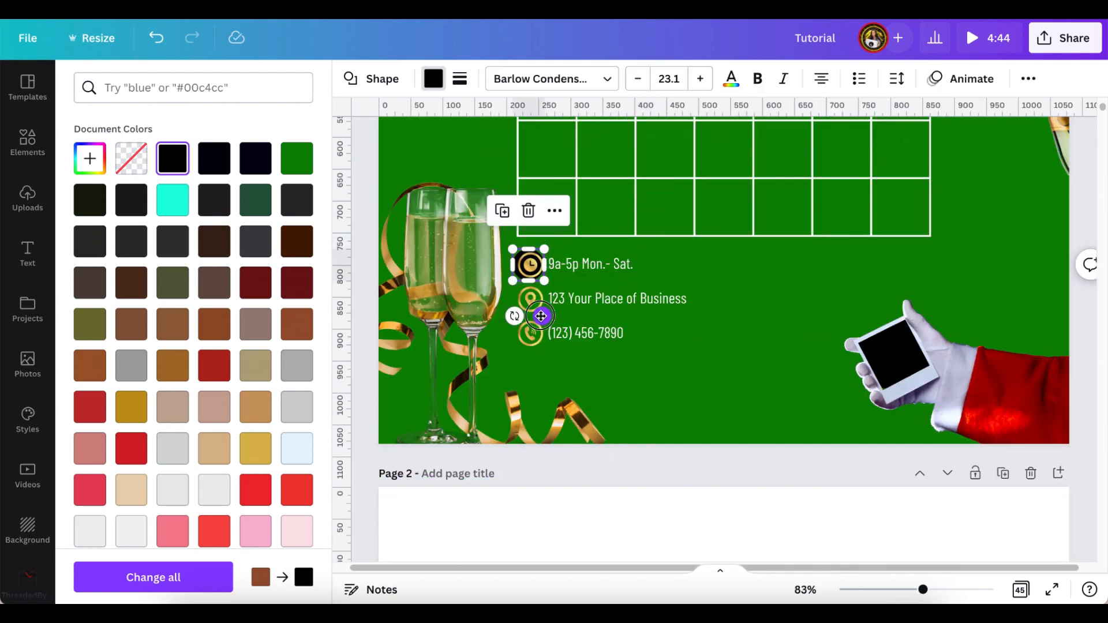
pyautogui.moveTo(923, 589); pyautogui.dragTo(934, 589)
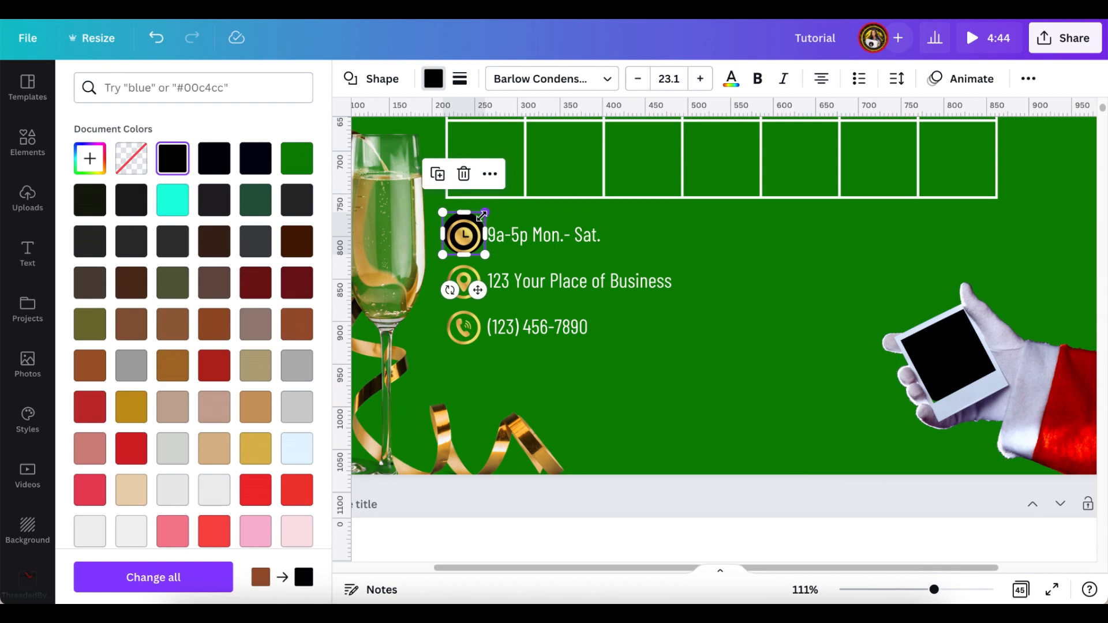
# Duplicate the black circle onto the location pin icon and send the copy behind the gold pin.
pyautogui.moveTo(478, 291); pyautogui.dragTo(478, 339)
pyautogui.press('super+d')
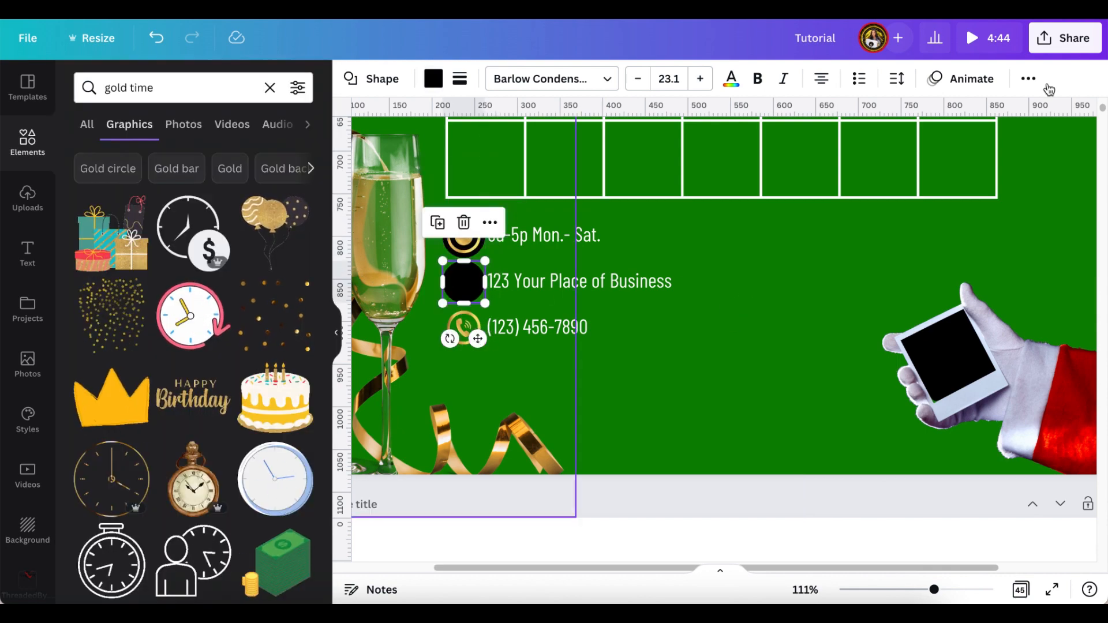
pyautogui.click(1028, 78)
pyautogui.click(871, 114)
pyautogui.click(829, 161)
# Duplicate the black circle once more and place it behind the gold phone icon.
pyautogui.press('super+d')
pyautogui.moveTo(476, 295); pyautogui.dragTo(464, 326)
pyautogui.click(1029, 79)
pyautogui.click(871, 114)
pyautogui.click(824, 161)
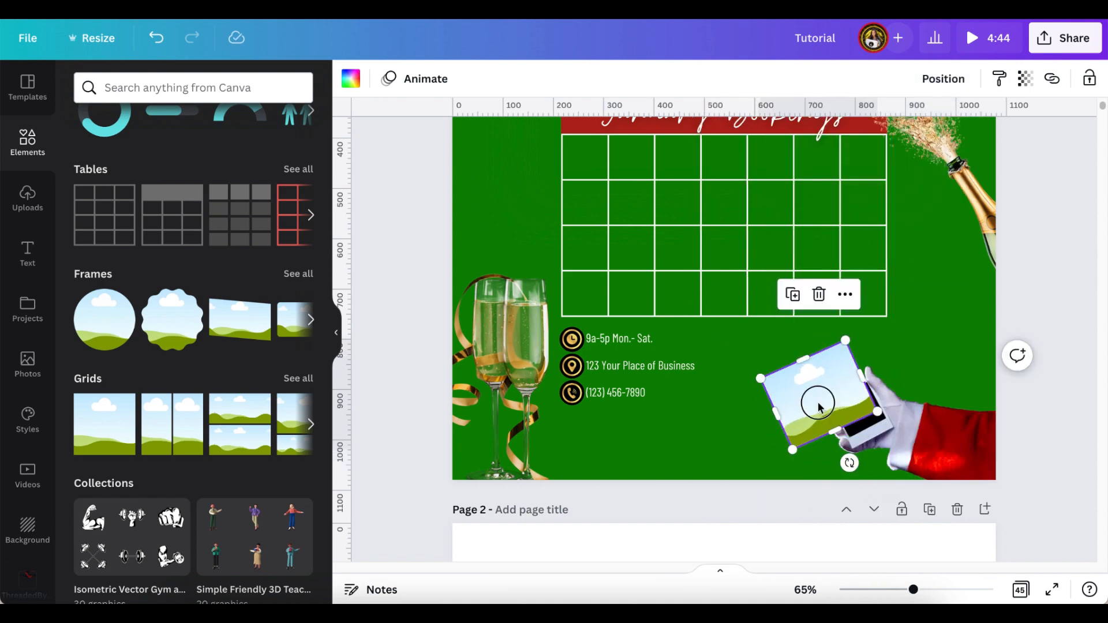
# Fit the tilted frame over the polaroid in Santa's hand, using transparency for alignment, and fill it with a video of a curly-haired woman.
pyautogui.click(1026, 79)
pyautogui.moveTo(1019, 140); pyautogui.dragTo(956, 142)
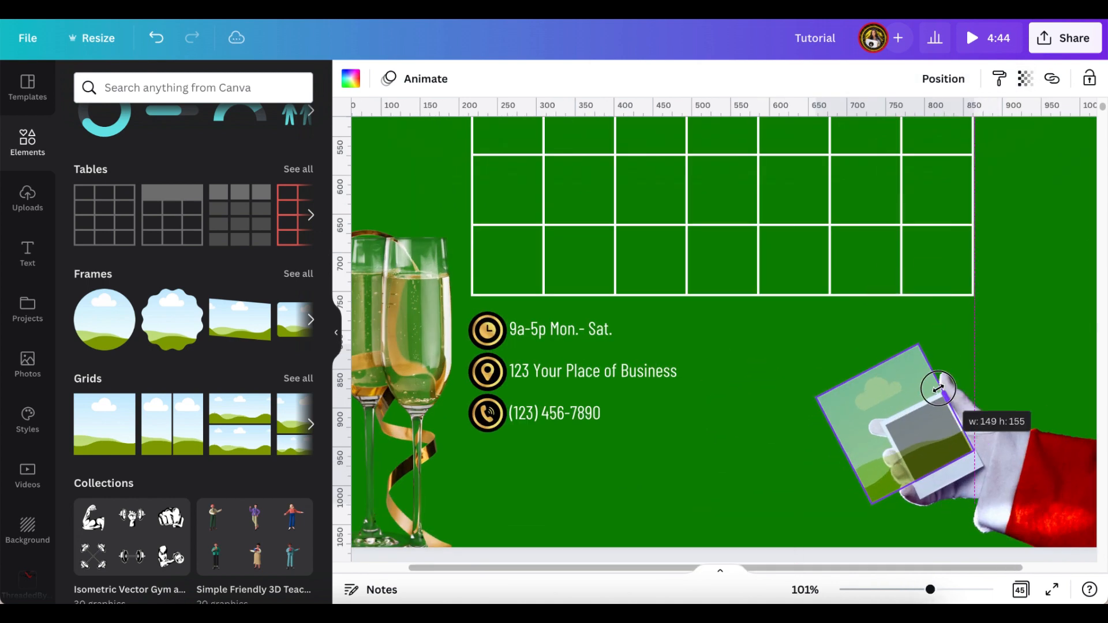
pyautogui.moveTo(940, 396); pyautogui.dragTo(949, 499)
pyautogui.scroll(3, 917, 426)
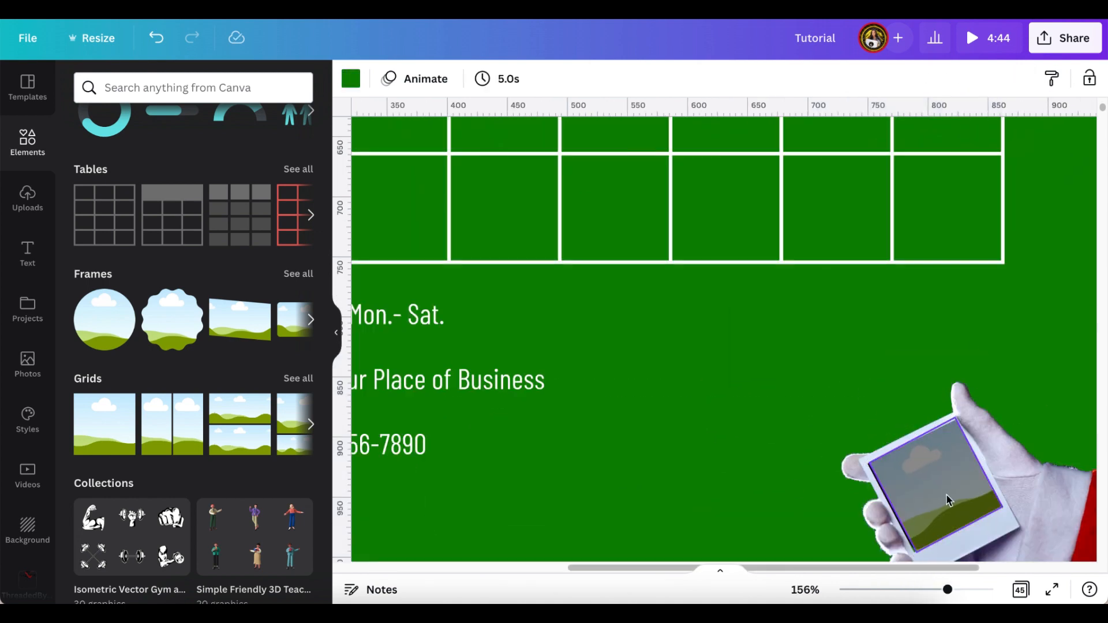
pyautogui.click(949, 500)
pyautogui.click(1025, 78)
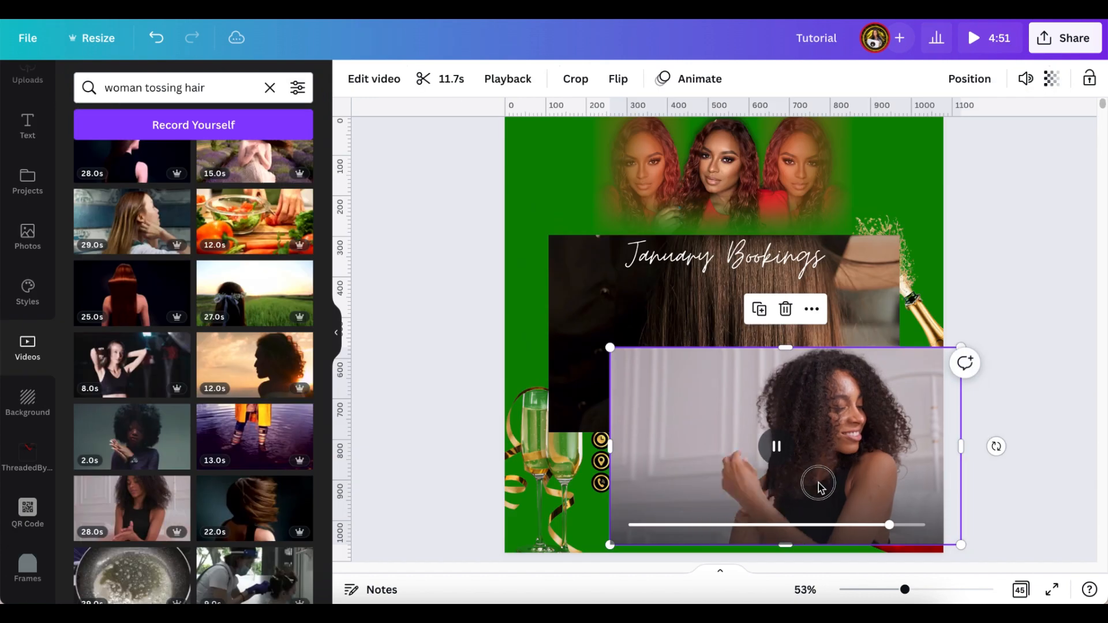
pyautogui.moveTo(816, 482); pyautogui.dragTo(835, 495)
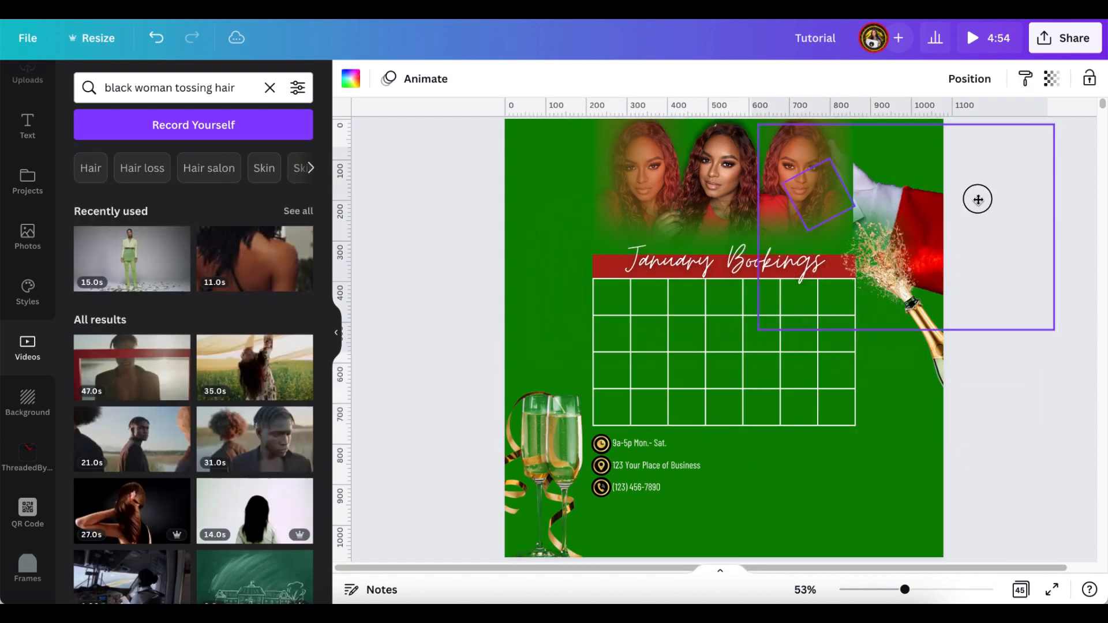
# Position the Santa hand with its framed video in the flyer's upper-right corner, behind the champagne spray.
pyautogui.moveTo(974, 198); pyautogui.dragTo(858, 346)
pyautogui.moveTo(890, 590); pyautogui.dragTo(921, 590)
pyautogui.click(943, 79)
pyautogui.click(769, 123)
pyautogui.moveTo(964, 288); pyautogui.dragTo(964, 300)
pyautogui.click(1033, 155)
pyautogui.scroll(-2, 1033, 154)
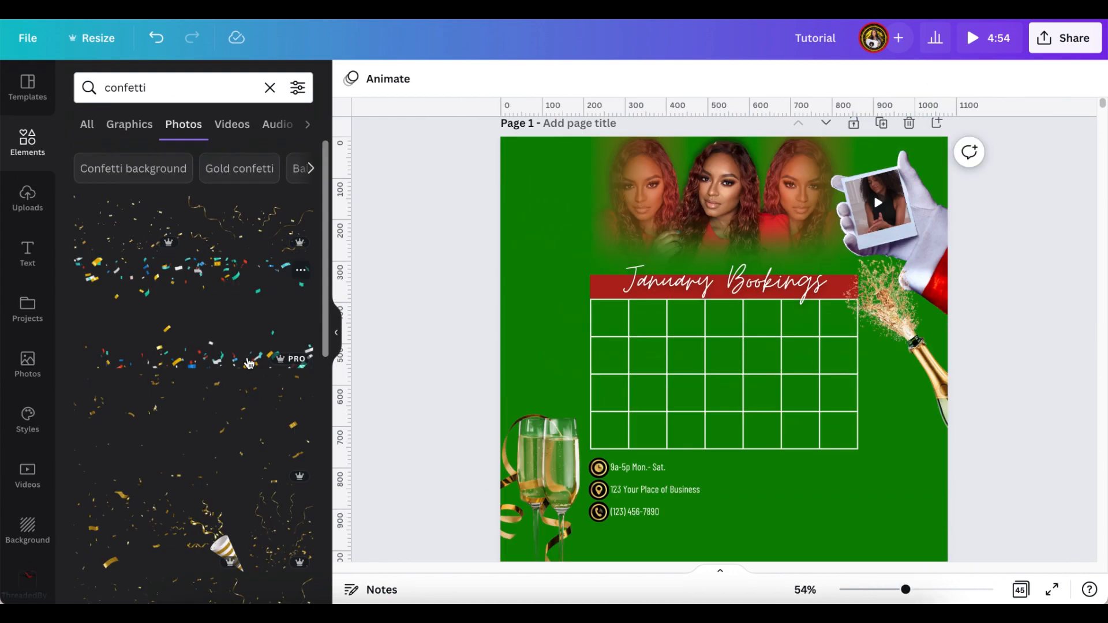
# Add the gold streamer confetti photo, enlarge and rotate it over the flyer's upper-left area, and give it a Drop shadow.
pyautogui.click(194, 222)
pyautogui.moveTo(631, 358); pyautogui.dragTo(549, 254)
pyautogui.moveTo(818, 226); pyautogui.dragTo(342, 383)
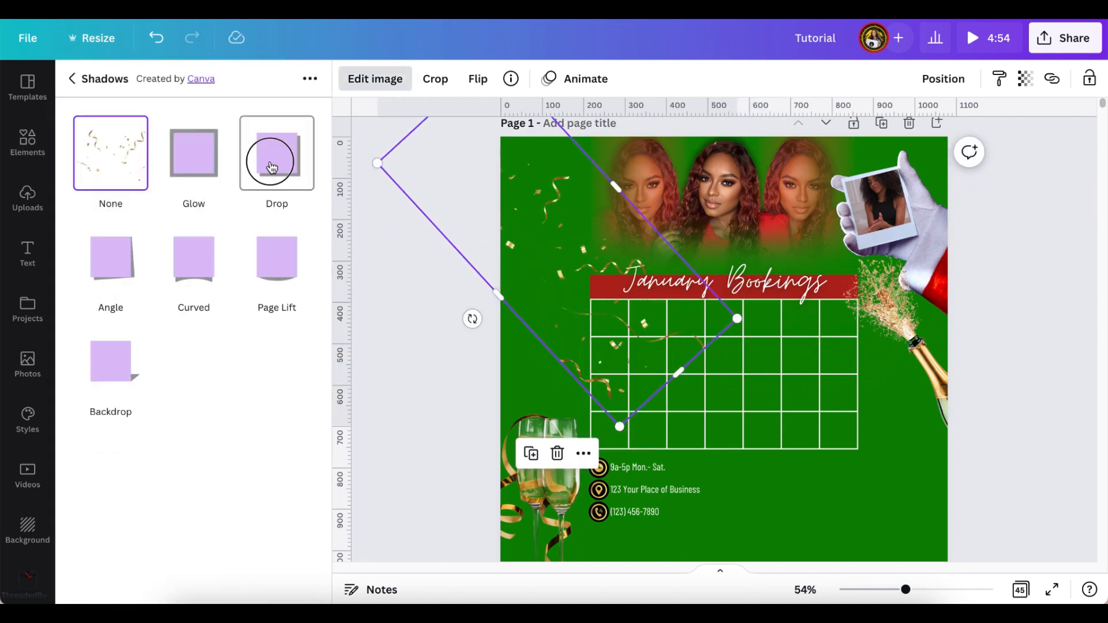
pyautogui.click(267, 165)
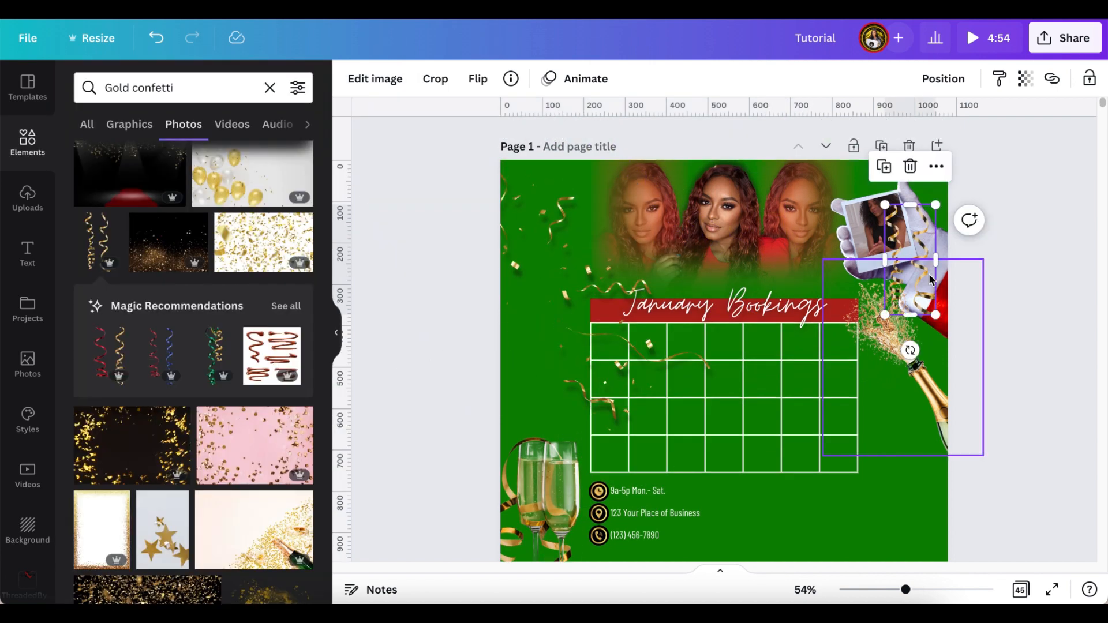
# Place the curly gold streamers at the upper-right edge over Santa's hand, then enlarge and rotate them.
pyautogui.moveTo(917, 289); pyautogui.dragTo(947, 165)
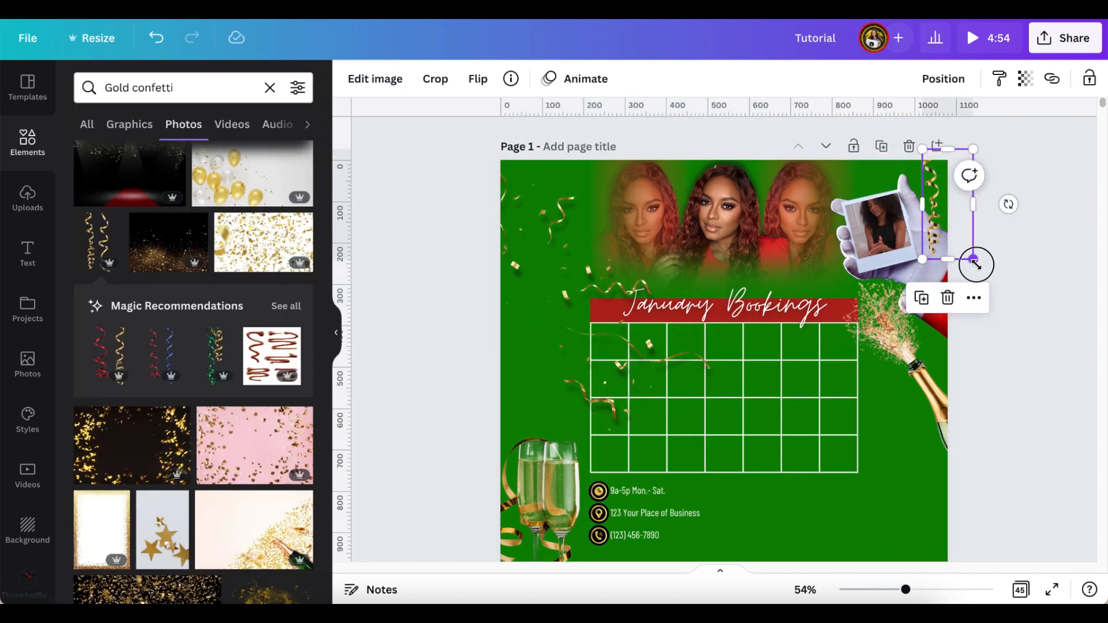
pyautogui.moveTo(975, 261); pyautogui.dragTo(993, 304)
pyautogui.moveTo(1029, 231); pyautogui.dragTo(1027, 248)
# Place a copy of the gold confetti in the flyer's lower-right corner.
pyautogui.scroll(-1, 522, 312)
pyautogui.click(522, 313)
pyautogui.moveTo(521, 313); pyautogui.dragTo(1007, 442)
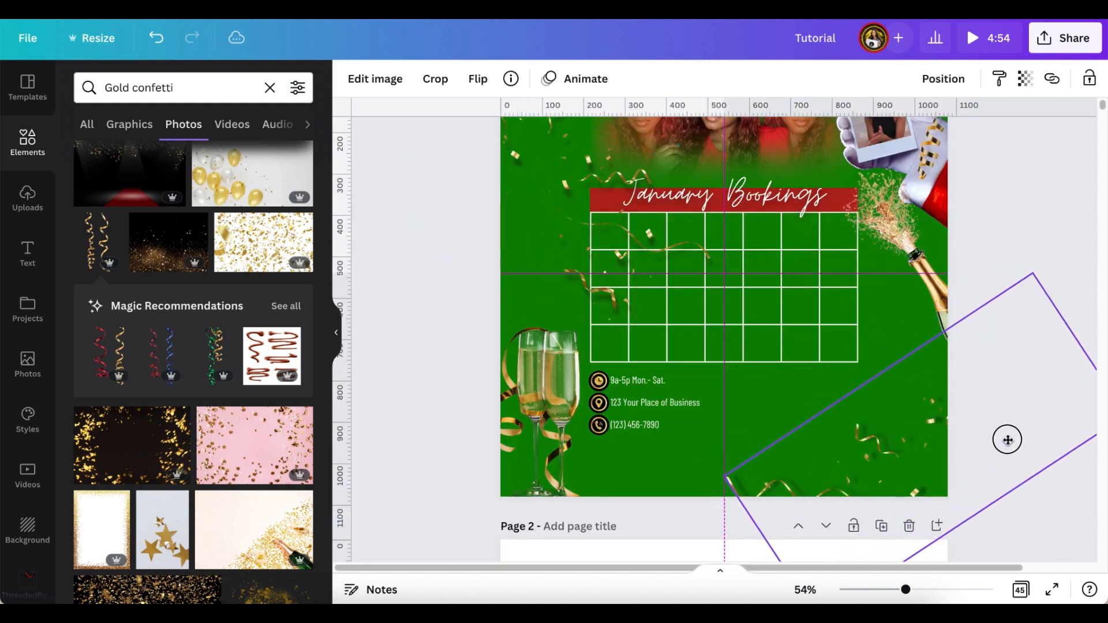
pyautogui.click(1003, 259)
# Rotate the upper-left confetti so its streamers run down the flyer's left side.
pyautogui.scroll(3, 1003, 260)
pyautogui.click(542, 311)
pyautogui.moveTo(473, 326); pyautogui.dragTo(366, 329)
pyautogui.click(1037, 357)
pyautogui.scroll(-3, 1037, 356)
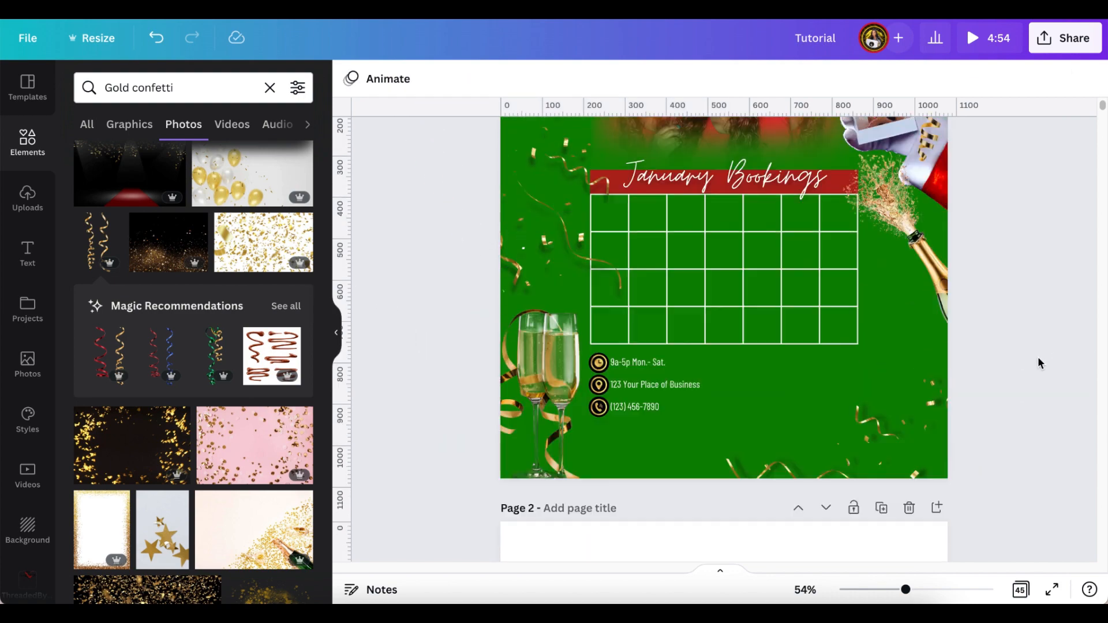
pyautogui.scroll(2, 1038, 356)
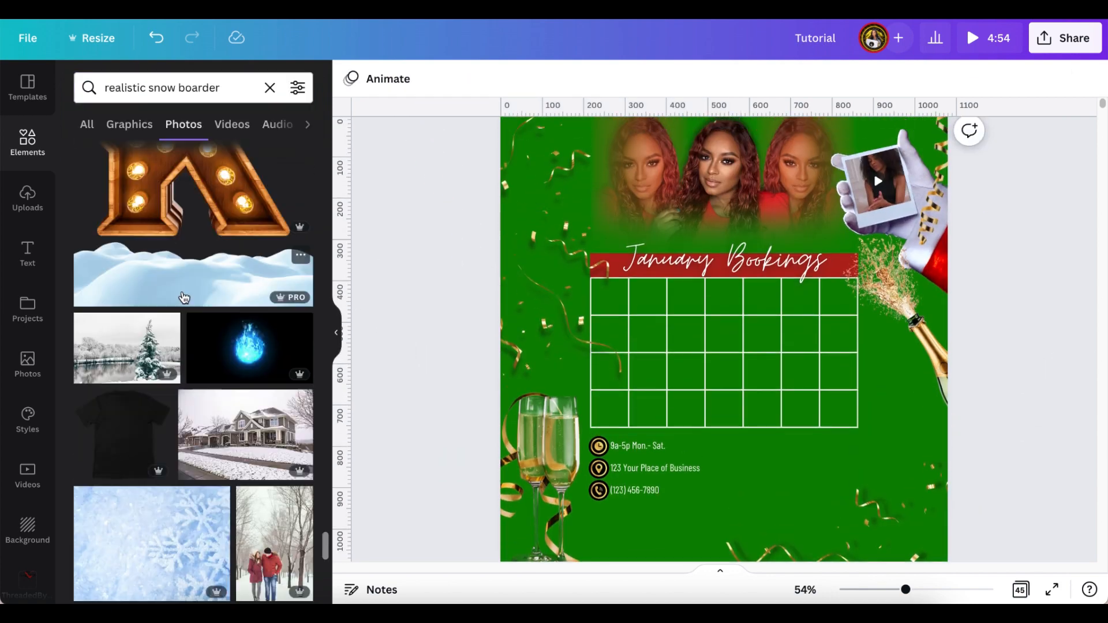
# Add the pale blue snowdrift photo to the flyer and search the photo and graphic elements for "realistic snow".
pyautogui.click(184, 297)
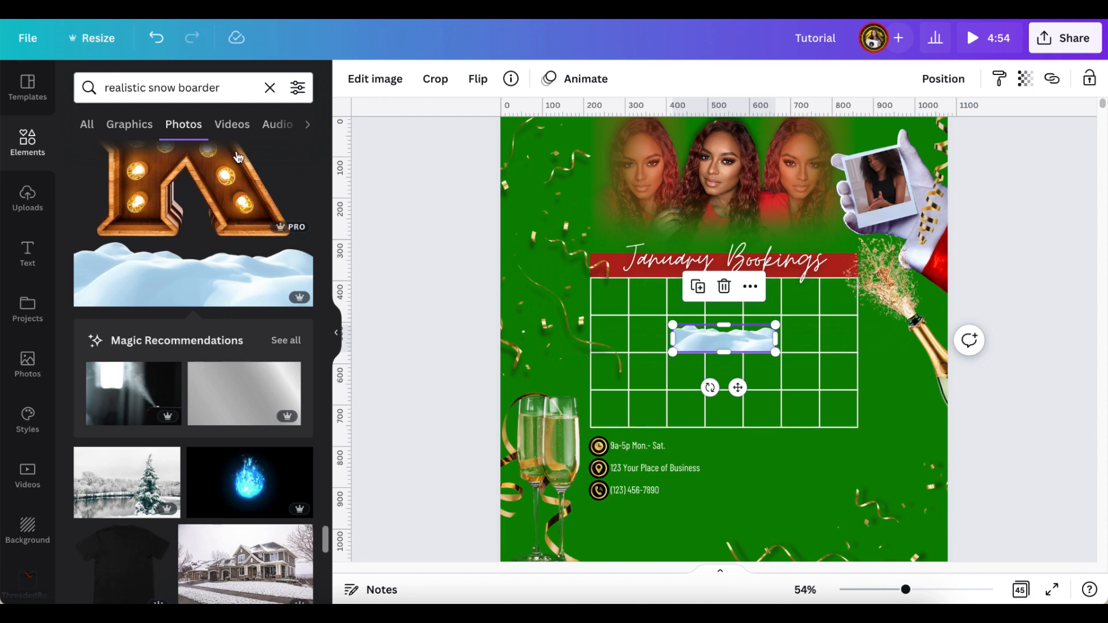
pyautogui.click(226, 87)
pyautogui.press('BackSpace')
pyautogui.press('BackSpace')
pyautogui.press('BackSpace')
pyautogui.press('BackSpace')
pyautogui.press('BackSpace')
pyautogui.press('BackSpace')
pyautogui.press('BackSpace')
pyautogui.press('BackSpace')
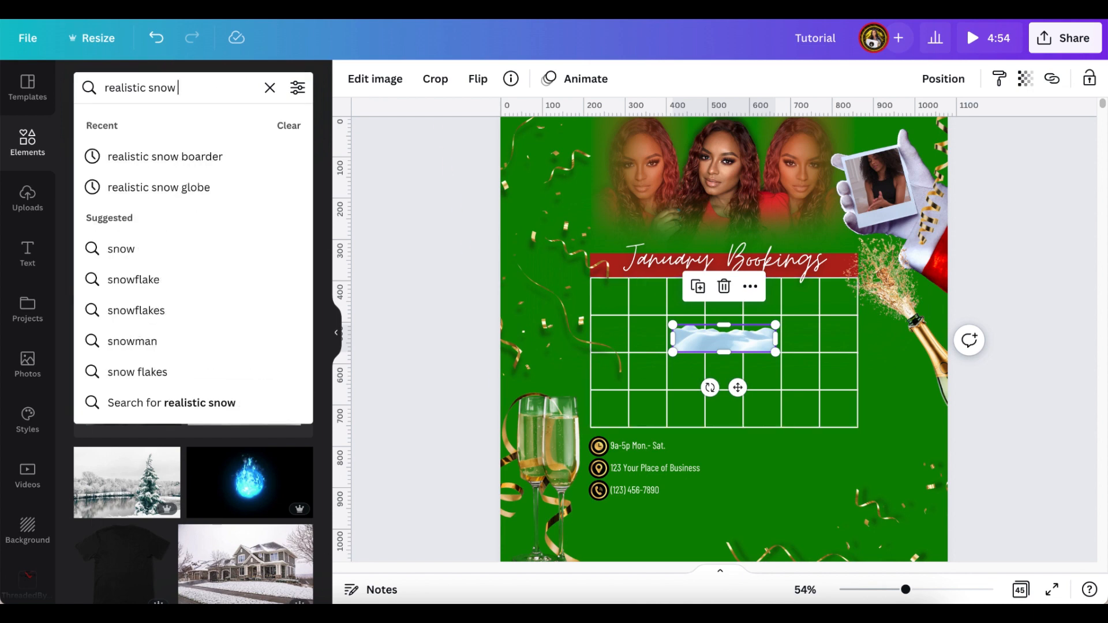
pyautogui.press('Return')
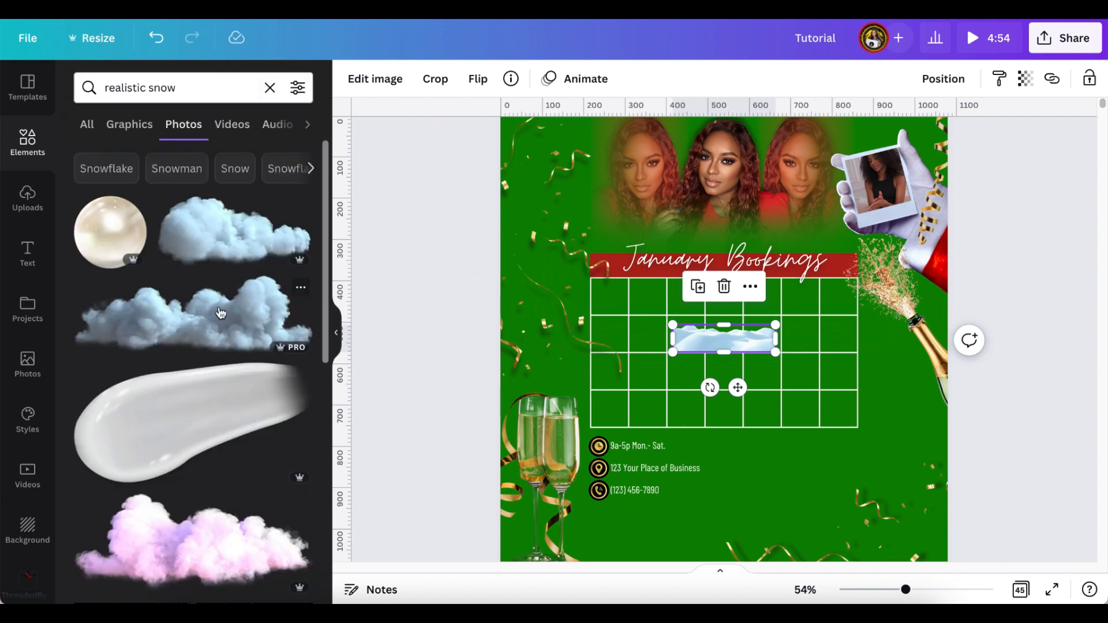
pyautogui.scroll(-10, 220, 312)
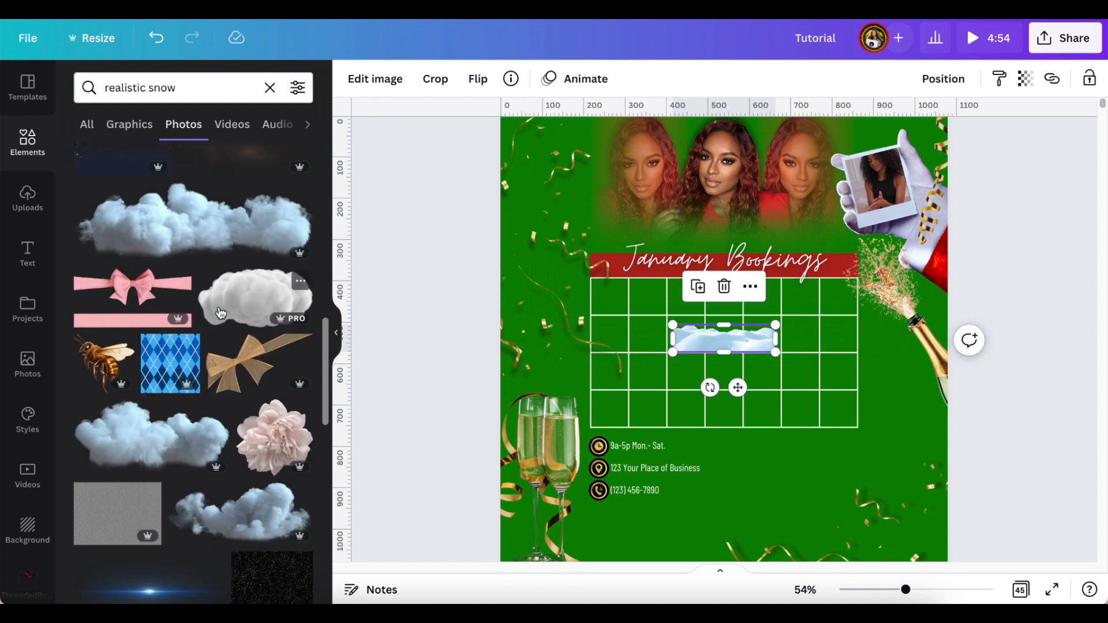
pyautogui.scroll(-5, 220, 312)
pyautogui.click(141, 128)
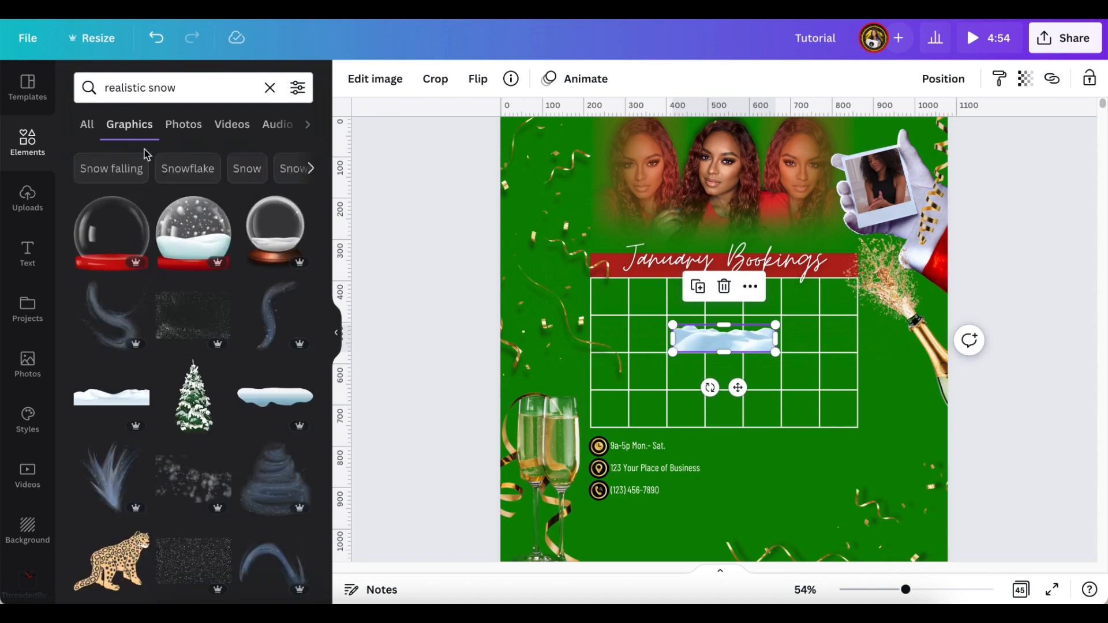
pyautogui.scroll(-3, 196, 375)
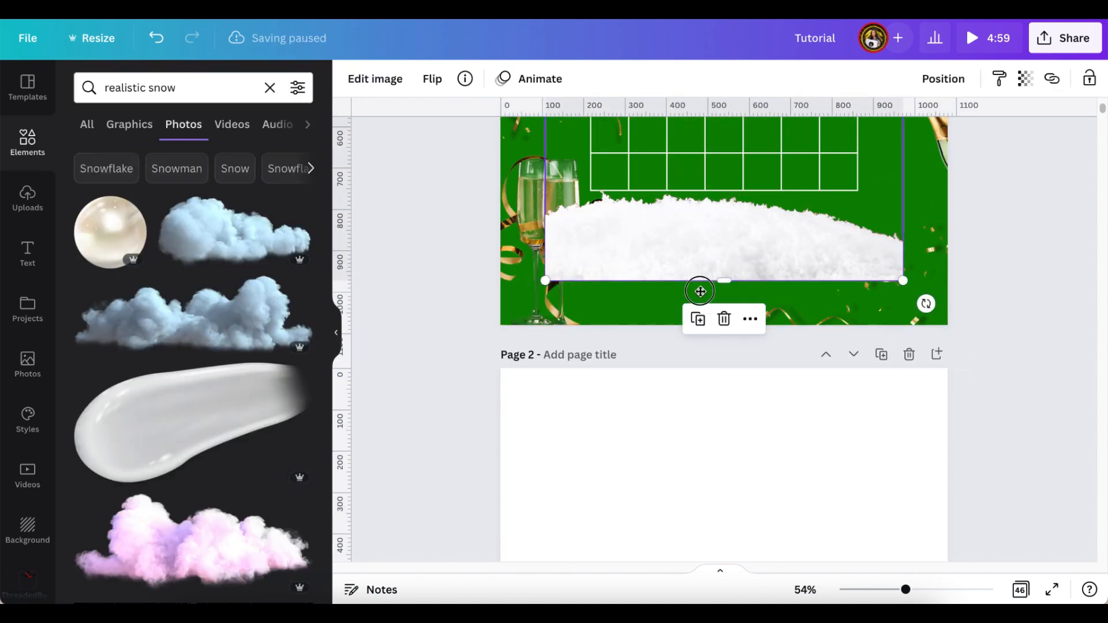
# Place the white snow photo along the flyer's bottom edge with a Drop shadow and shrink it slightly.
pyautogui.moveTo(698, 285); pyautogui.dragTo(663, 375)
pyautogui.click(375, 79)
pyautogui.click(285, 170)
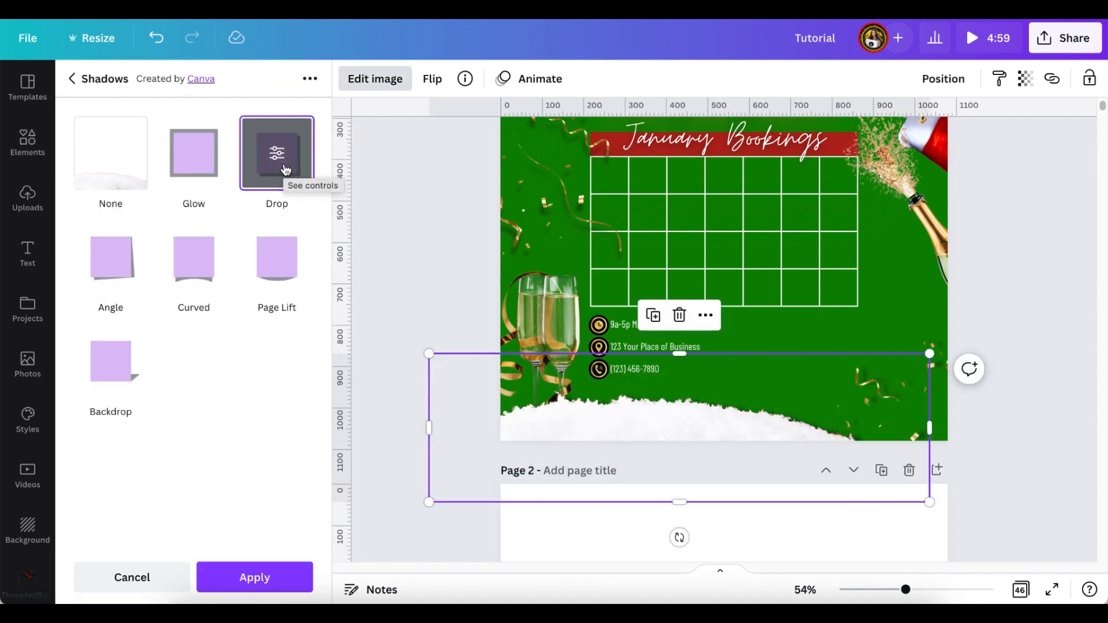
pyautogui.click(254, 584)
pyautogui.moveTo(429, 354); pyautogui.dragTo(449, 361)
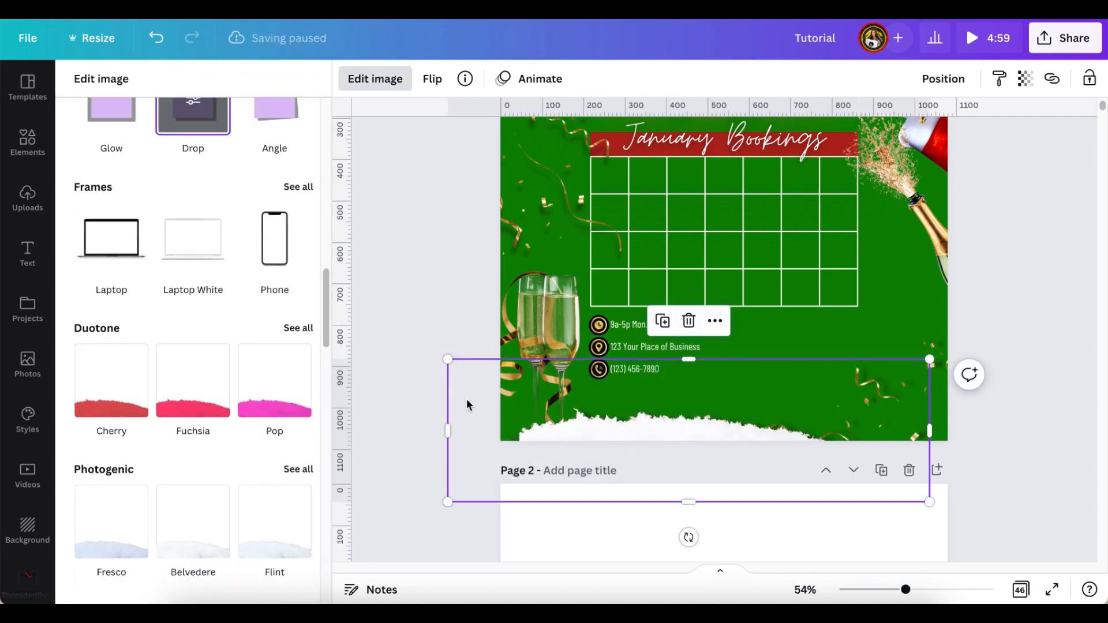
# Place another snow piece across the bottom-right part of the flyer and flip it horizontally.
pyautogui.click(467, 400)
pyautogui.moveTo(772, 415); pyautogui.dragTo(868, 420)
pyautogui.click(478, 78)
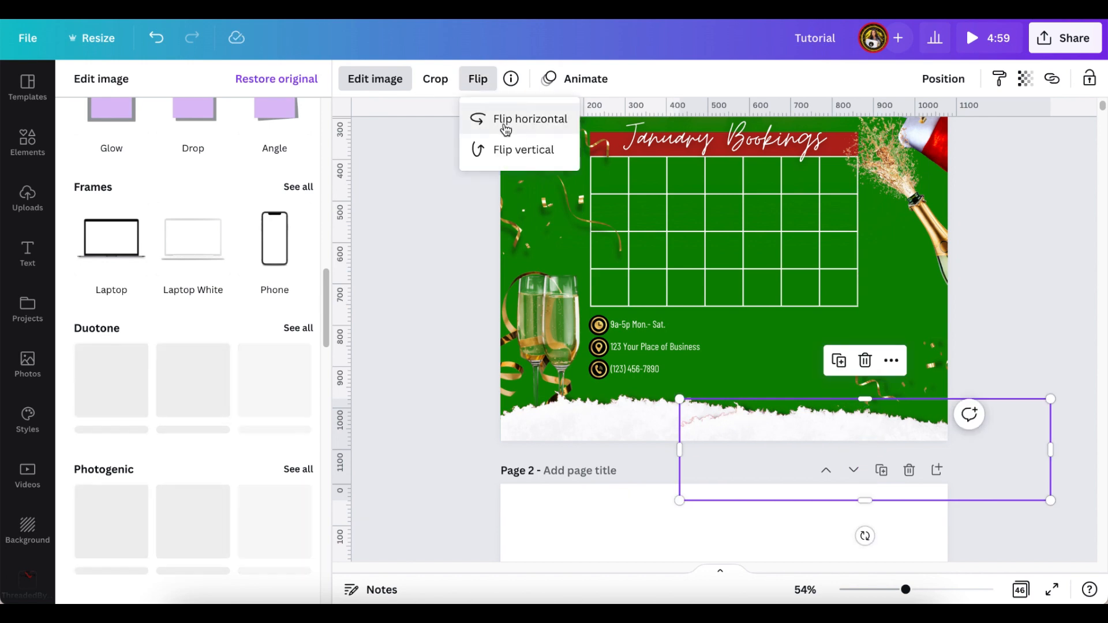
pyautogui.click(1022, 333)
pyautogui.scroll(1, 1020, 325)
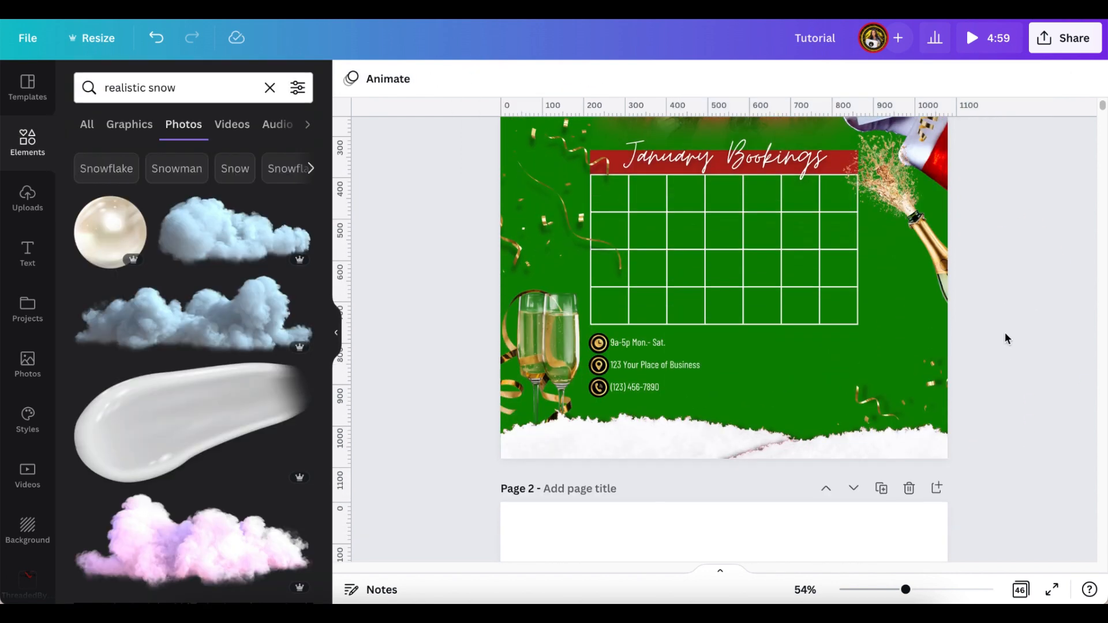
# Shift the champagne glasses toward the flyer's left edge and overlap a further snow piece along the bottom, nudging the right one down.
pyautogui.moveTo(515, 361); pyautogui.dragTo(485, 384)
pyautogui.moveTo(847, 439); pyautogui.dragTo(662, 448)
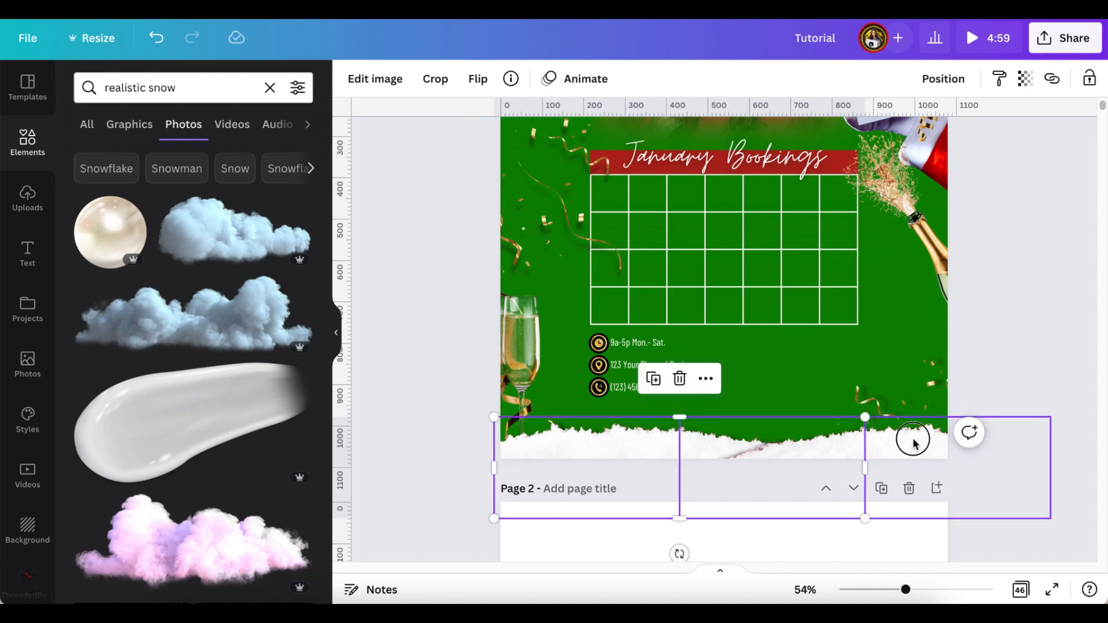
pyautogui.moveTo(914, 443); pyautogui.dragTo(913, 452)
pyautogui.click(1044, 374)
# Review the flyer from its top and play a preview of the design.
pyautogui.scroll(1, 1043, 375)
pyautogui.scroll(3, 1042, 369)
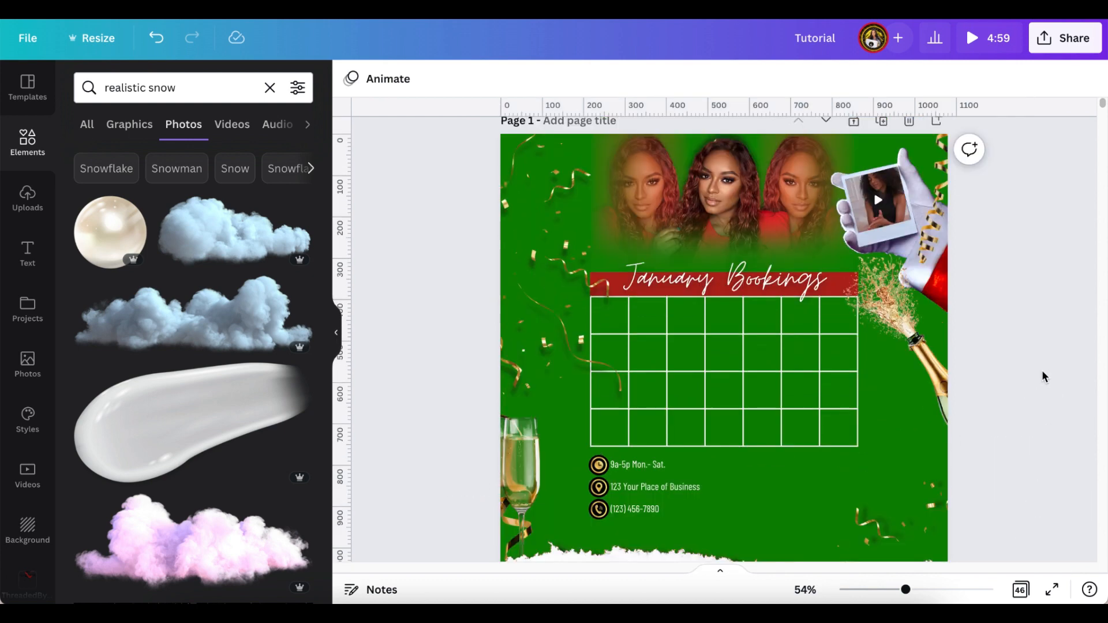
pyautogui.scroll(1, 837, 164)
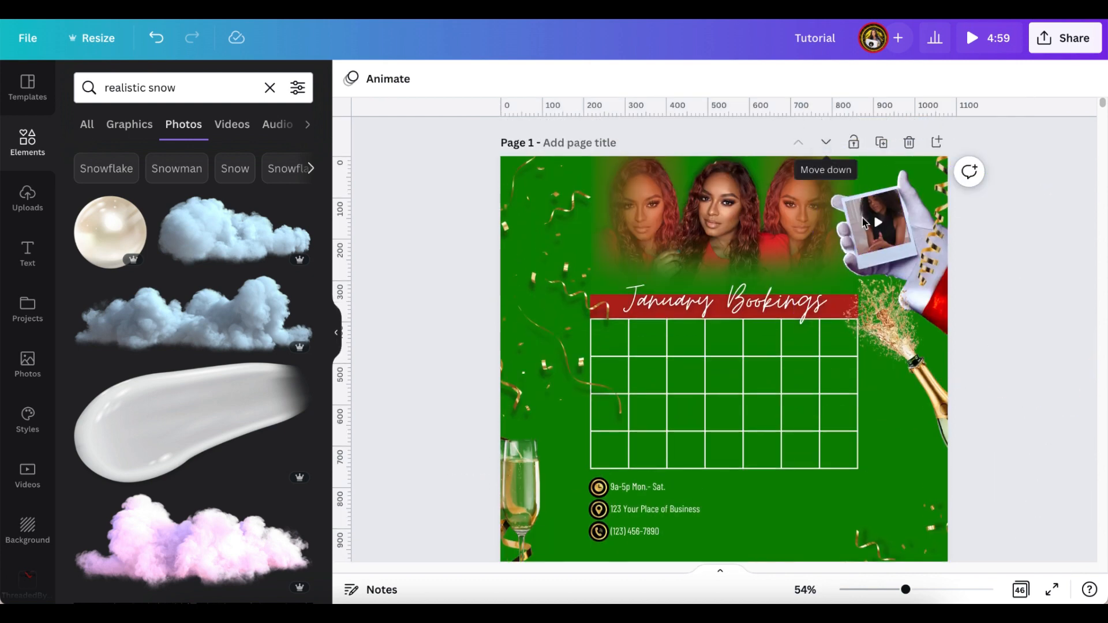
pyautogui.click(998, 31)
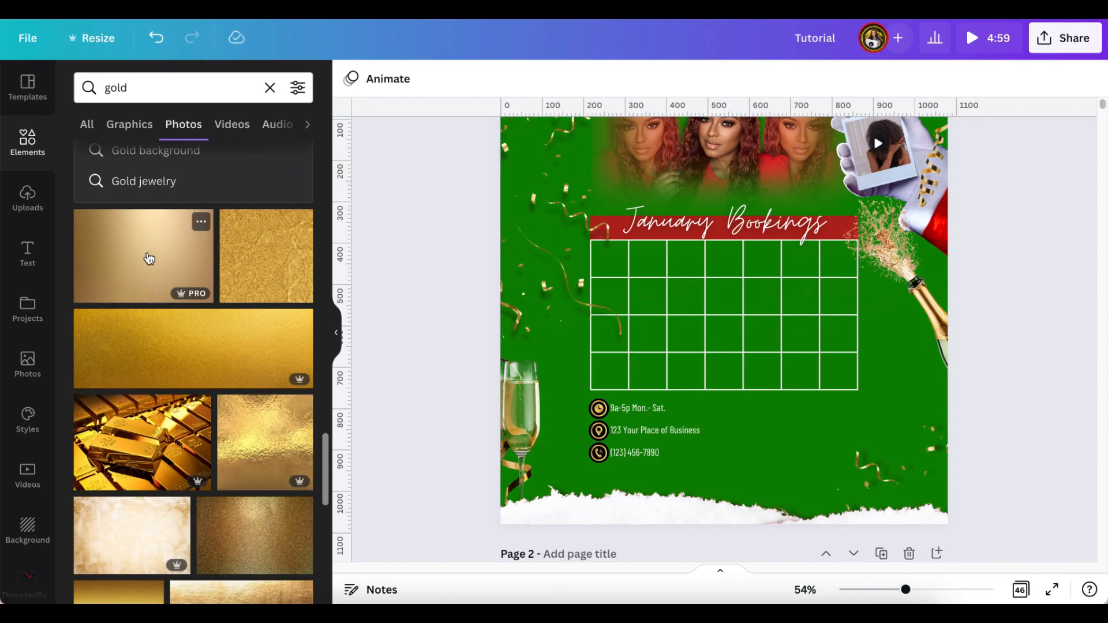
# Add the gold gradient photo from the gold search results and crop it into a thin horizontal strip.
pyautogui.click(154, 261)
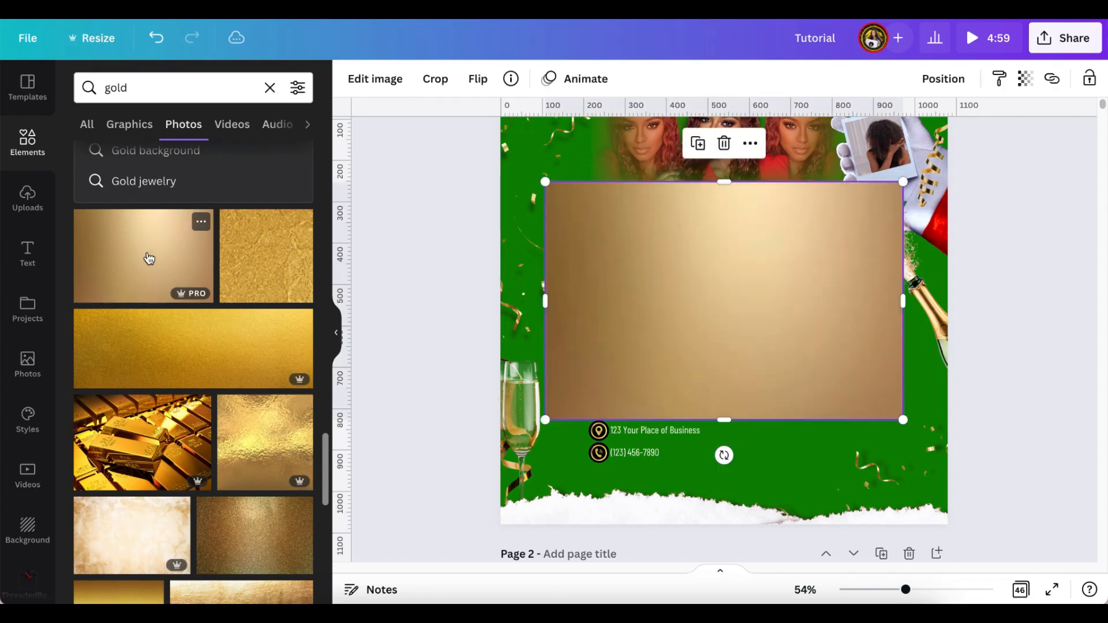
pyautogui.scroll(-10, 186, 511)
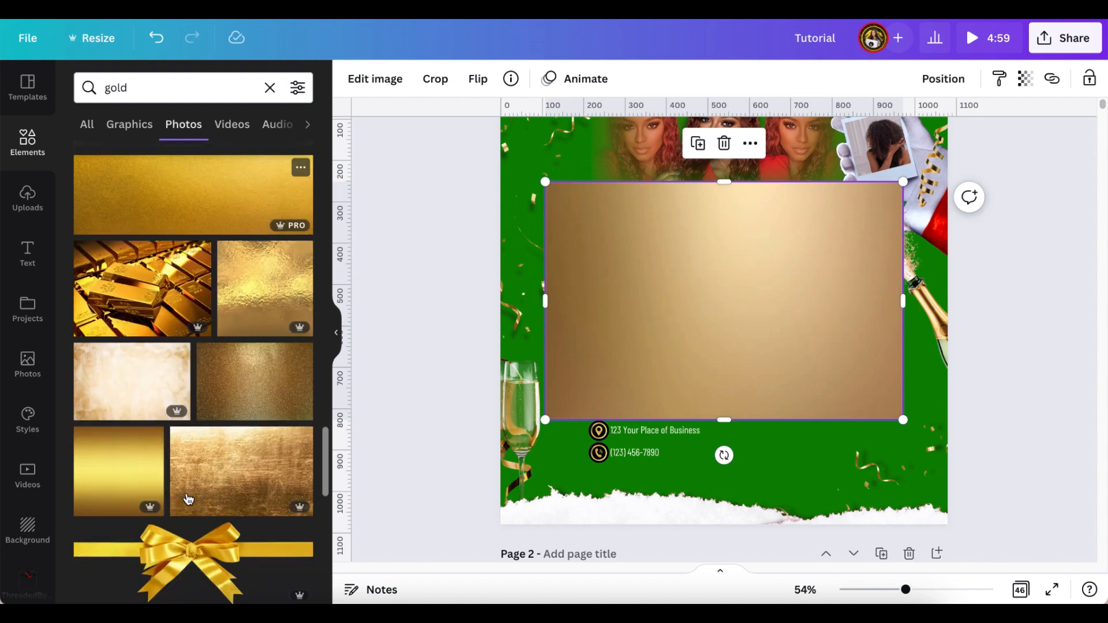
pyautogui.scroll(2, 192, 498)
pyautogui.scroll(-5, 191, 497)
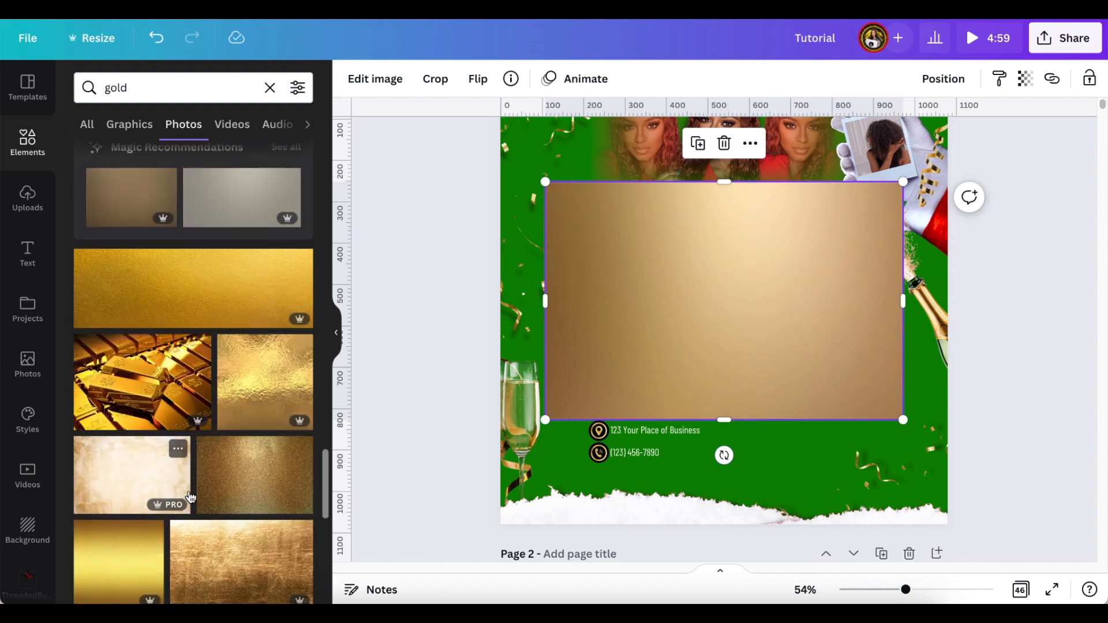
pyautogui.moveTo(724, 419); pyautogui.dragTo(728, 196)
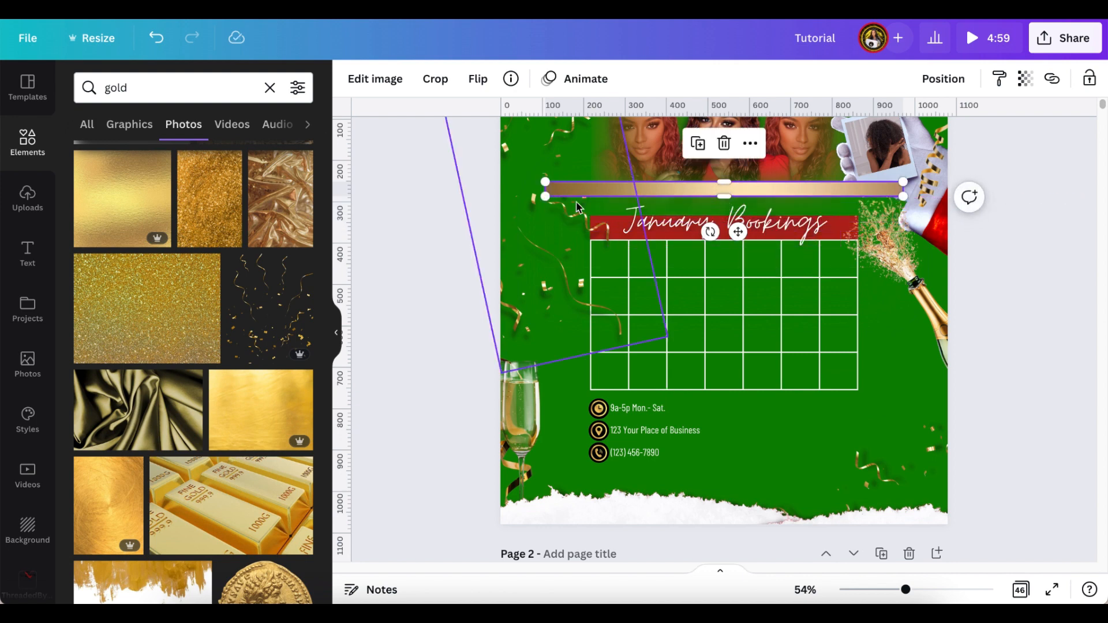
pyautogui.moveTo(545, 191); pyautogui.dragTo(622, 193)
# Position the gold strip directly beneath the red January Bookings banner and trim it to the calendar's width.
pyautogui.moveTo(779, 230); pyautogui.dragTo(755, 282)
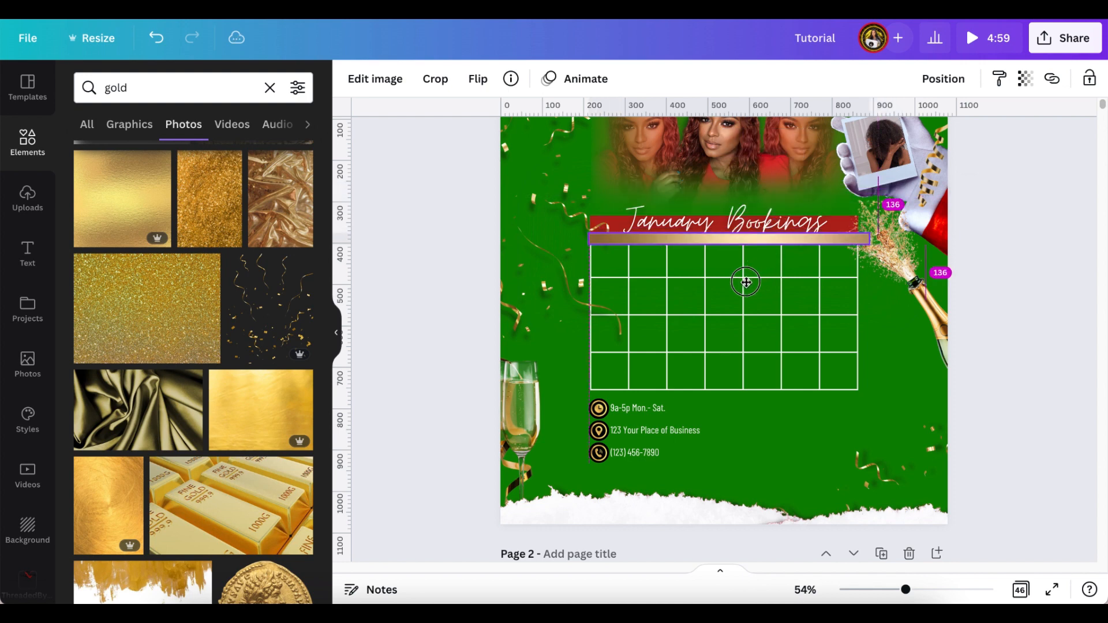
pyautogui.moveTo(746, 282); pyautogui.dragTo(745, 281)
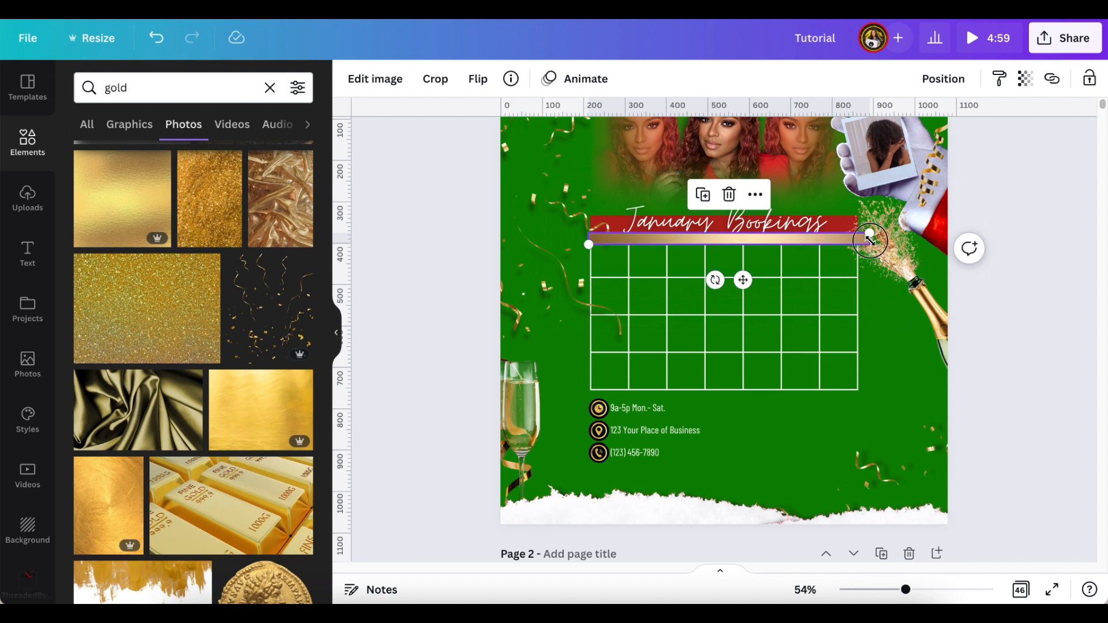
pyautogui.moveTo(870, 238); pyautogui.dragTo(859, 241)
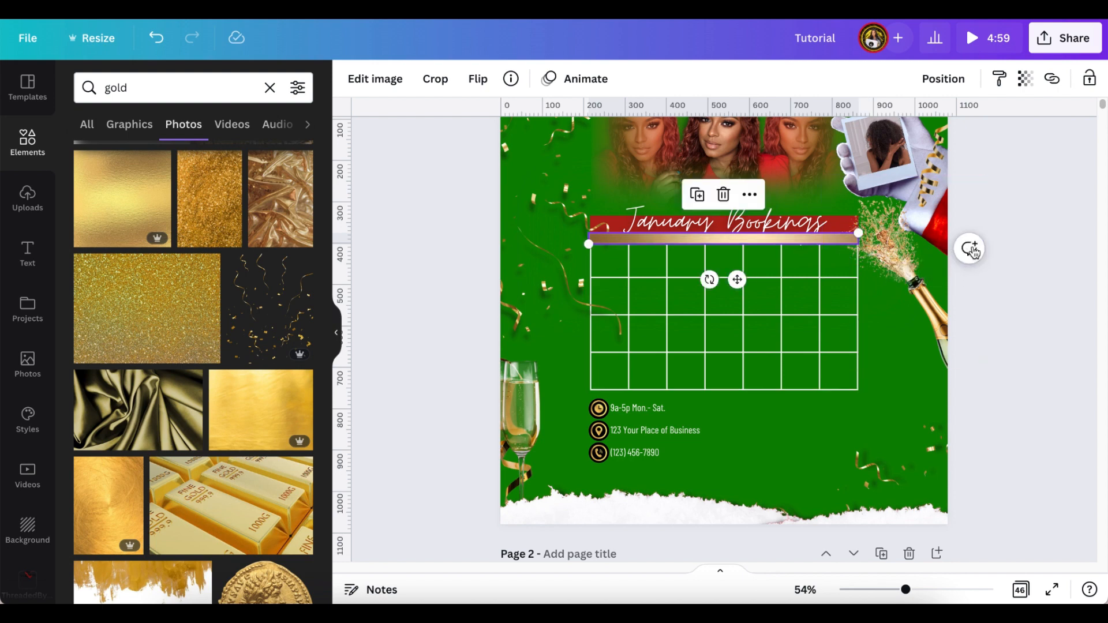
pyautogui.click(997, 247)
pyautogui.scroll(2, 992, 274)
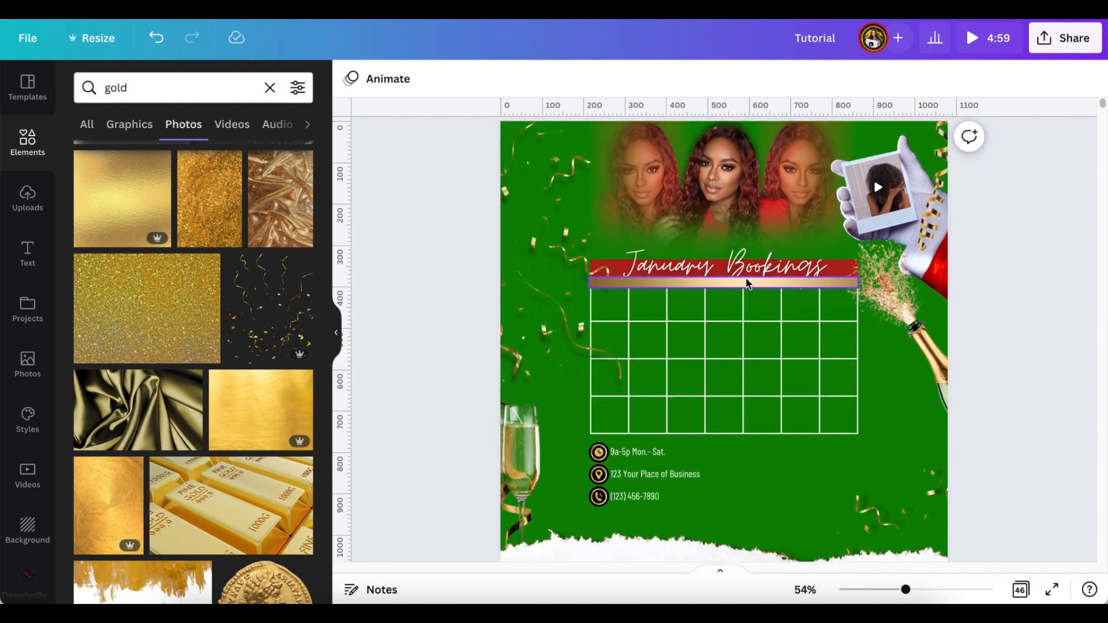
# Trim the gold strip beneath the January Bookings banner to a thinner band that ends at the calendar grid's upper edge.
pyautogui.click(706, 284)
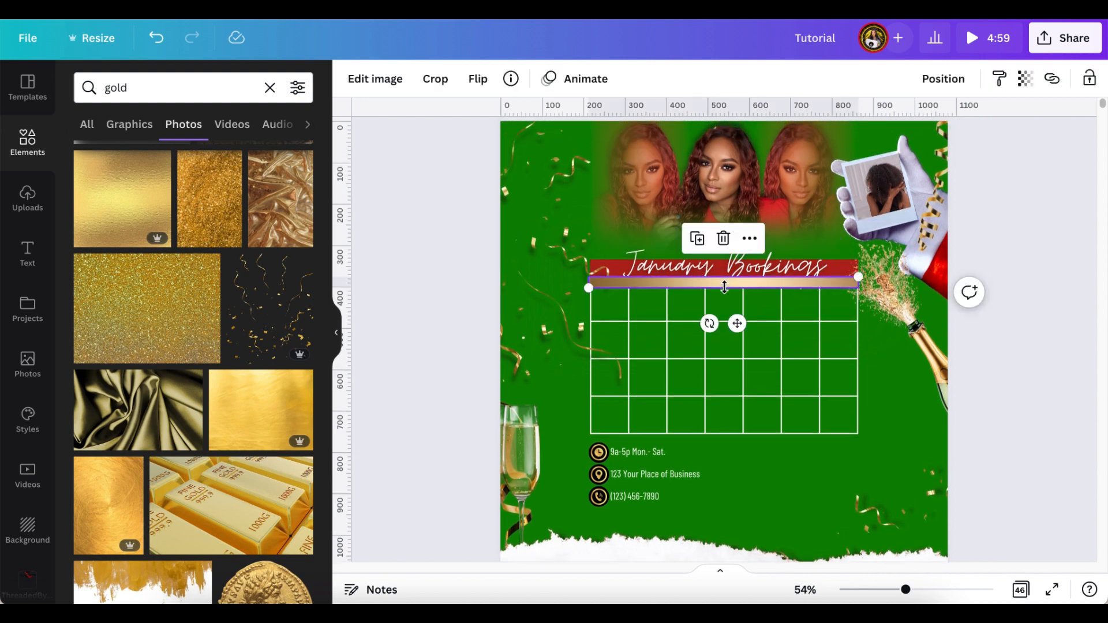
pyautogui.moveTo(724, 283); pyautogui.dragTo(728, 281)
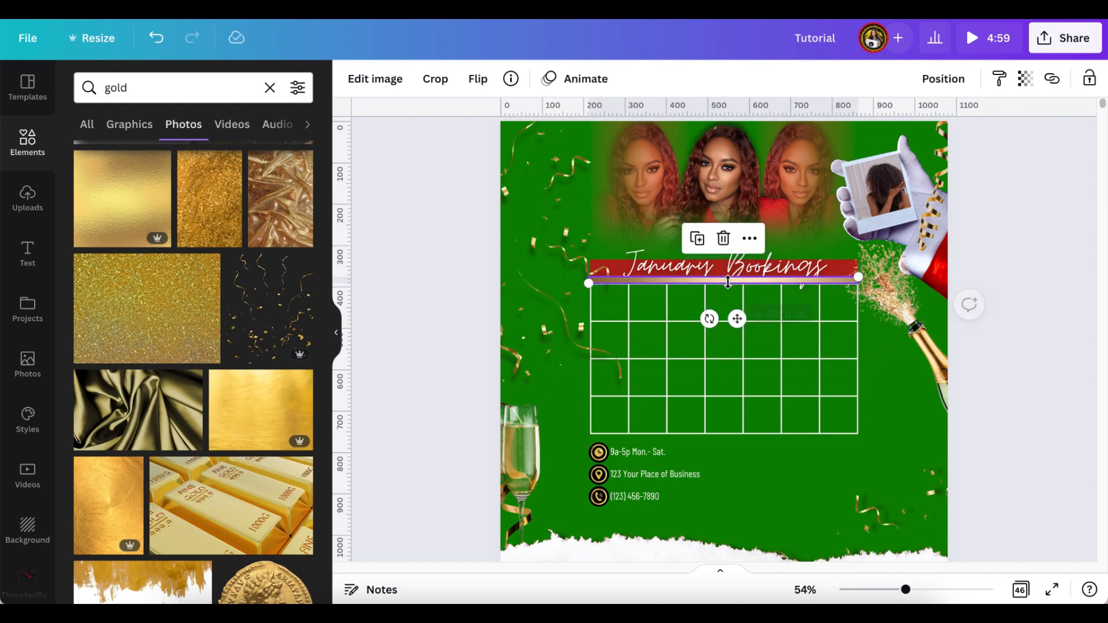
pyautogui.click(1017, 280)
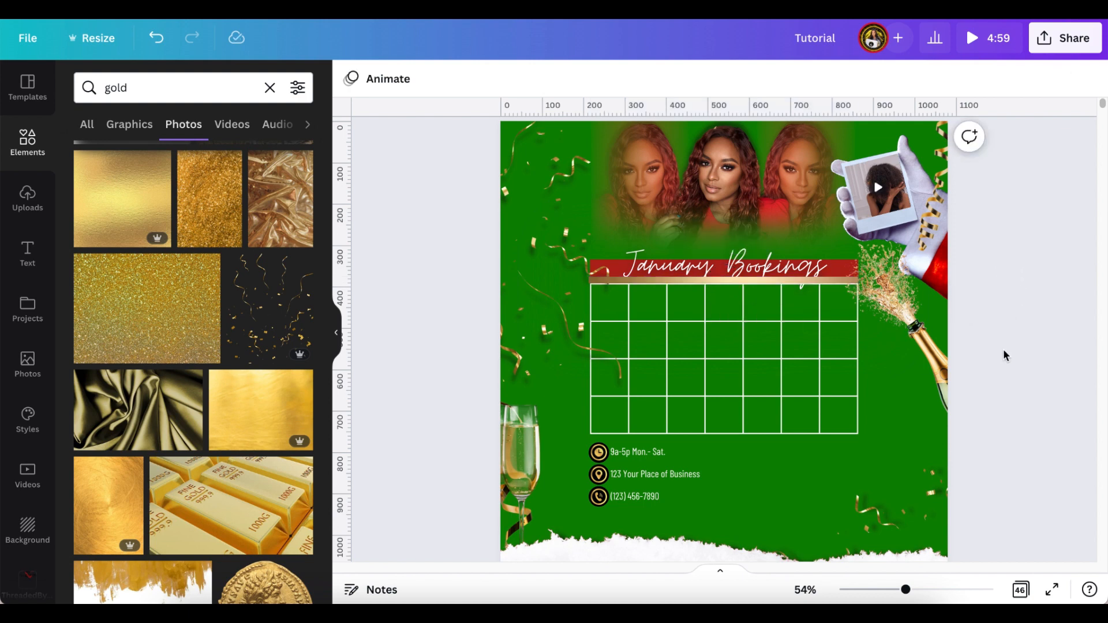
# Bring the January Bookings title text to the front, above the gold strip.
pyautogui.click(772, 257)
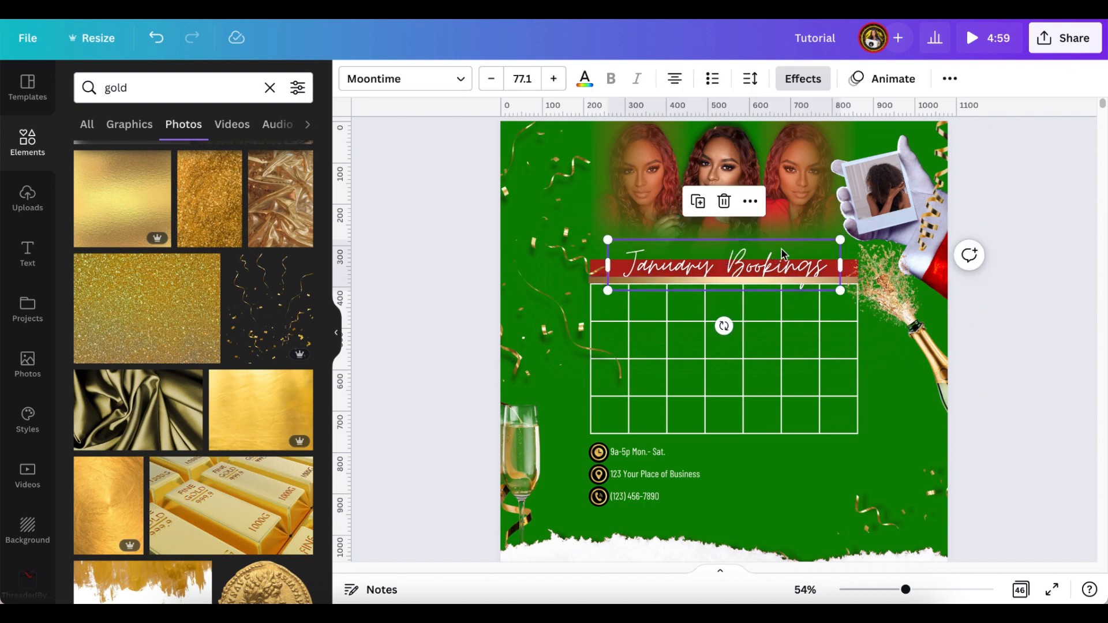
pyautogui.click(950, 79)
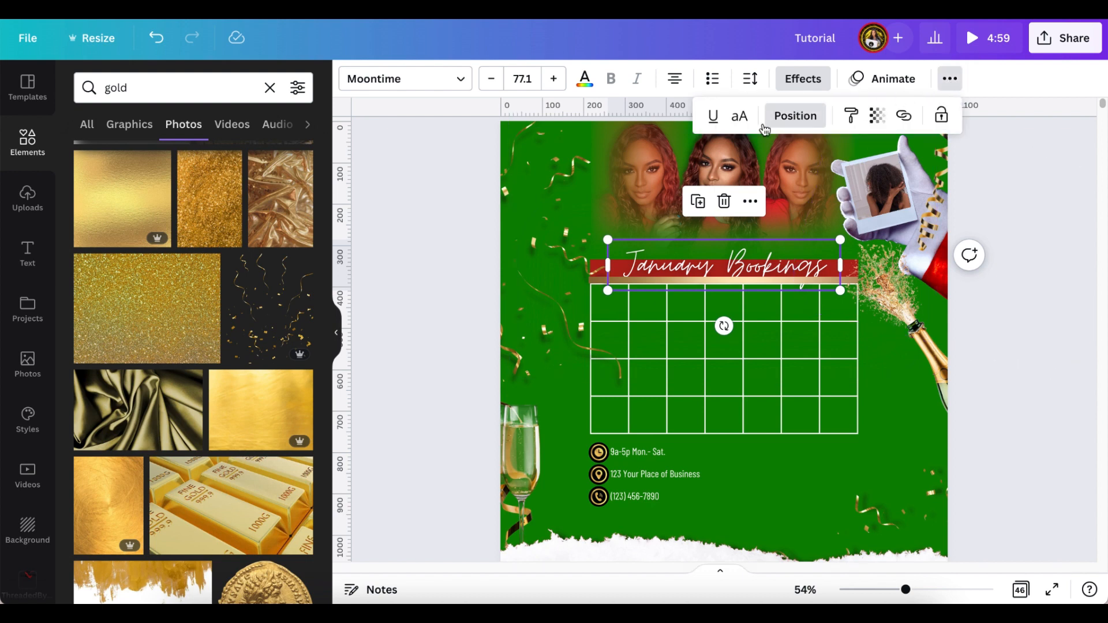
pyautogui.click(795, 116)
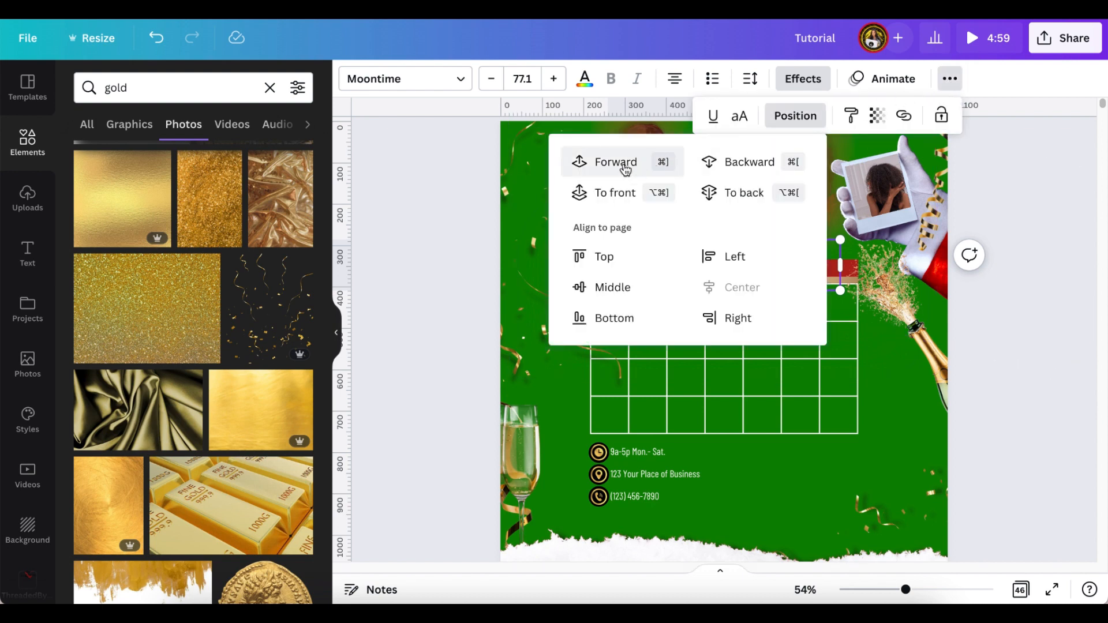
pyautogui.click(614, 195)
pyautogui.click(1000, 198)
pyautogui.click(1001, 198)
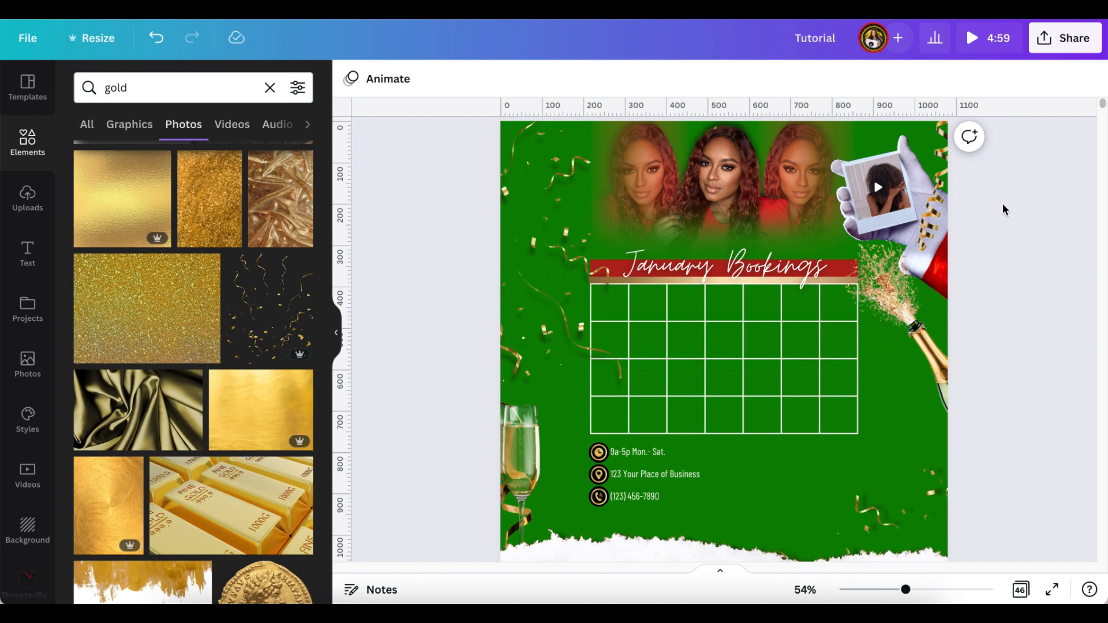
# Enlarge the January Bookings title to about size 97.8 and center it over the red banner.
pyautogui.click(732, 256)
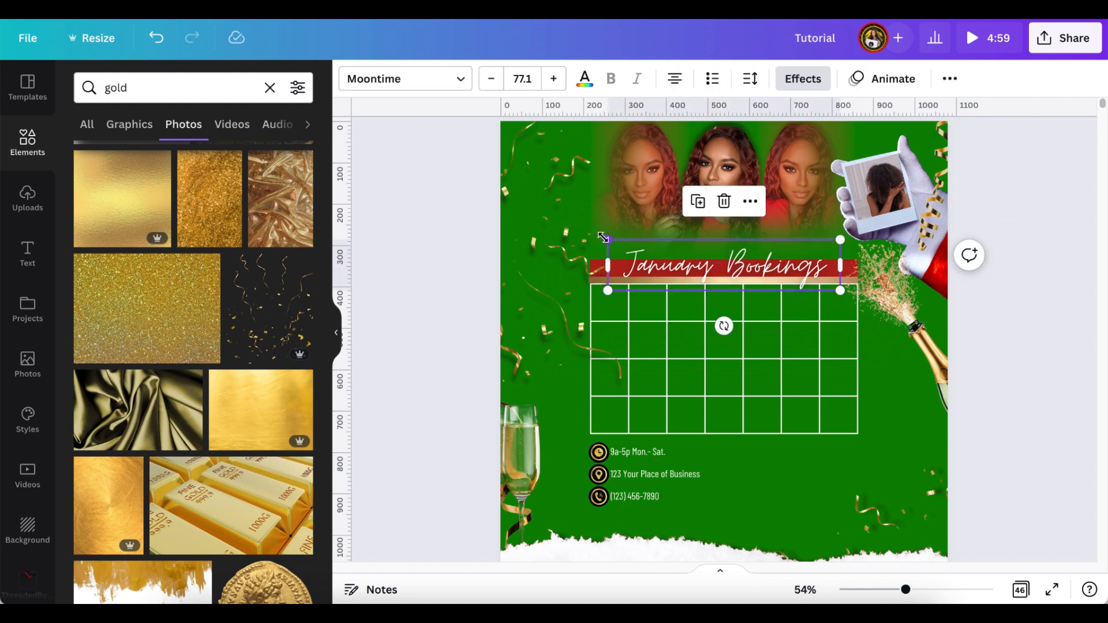
pyautogui.moveTo(599, 233); pyautogui.dragTo(546, 226)
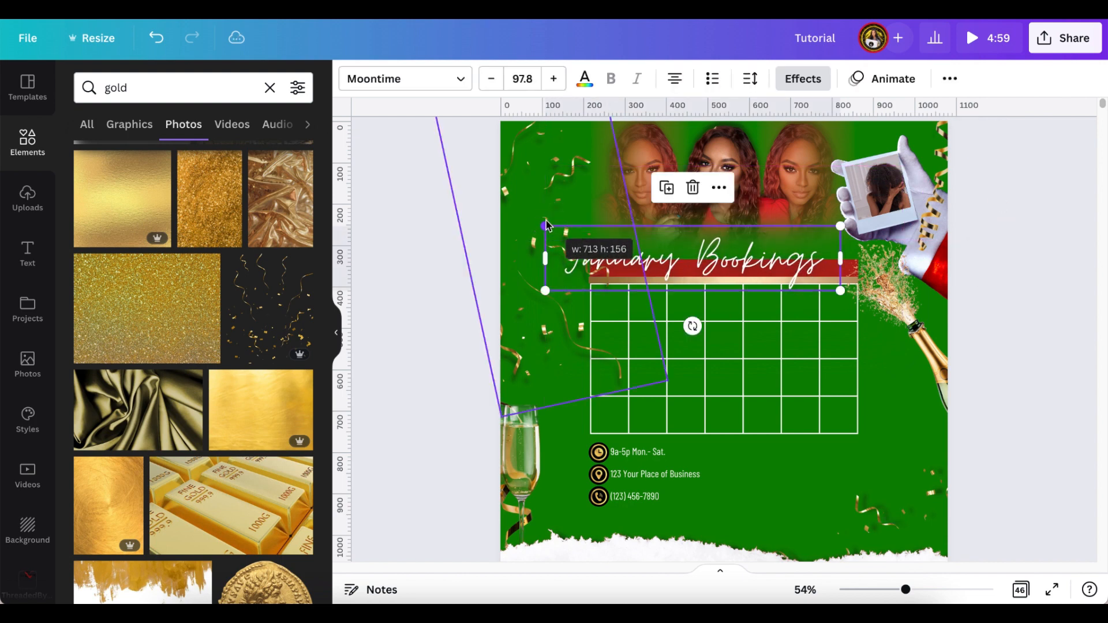
pyautogui.moveTo(752, 256); pyautogui.dragTo(782, 254)
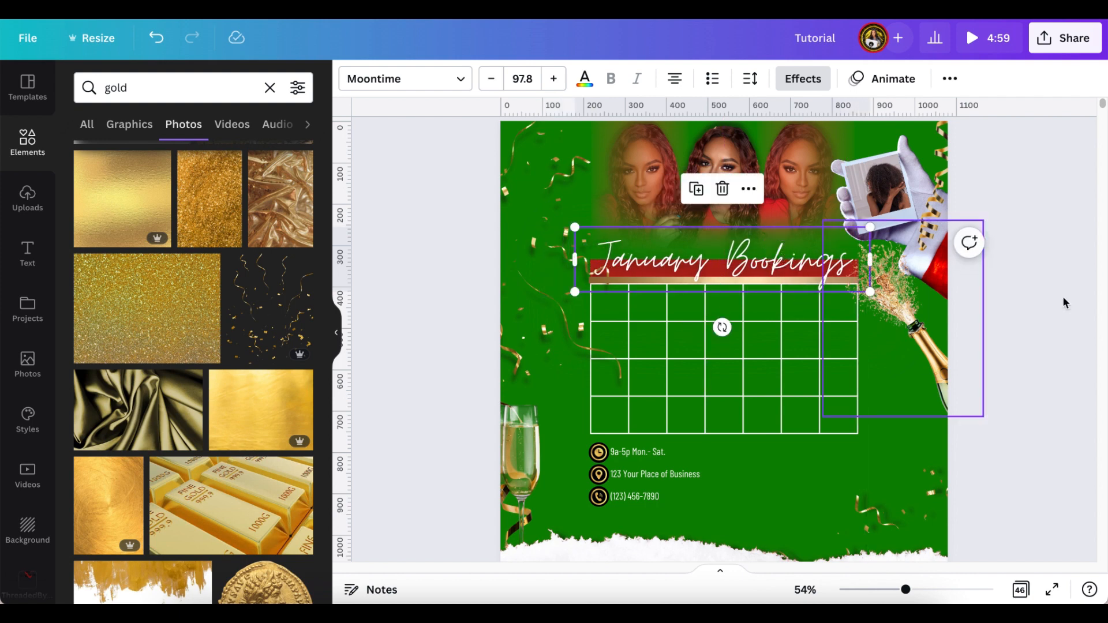
pyautogui.click(1076, 332)
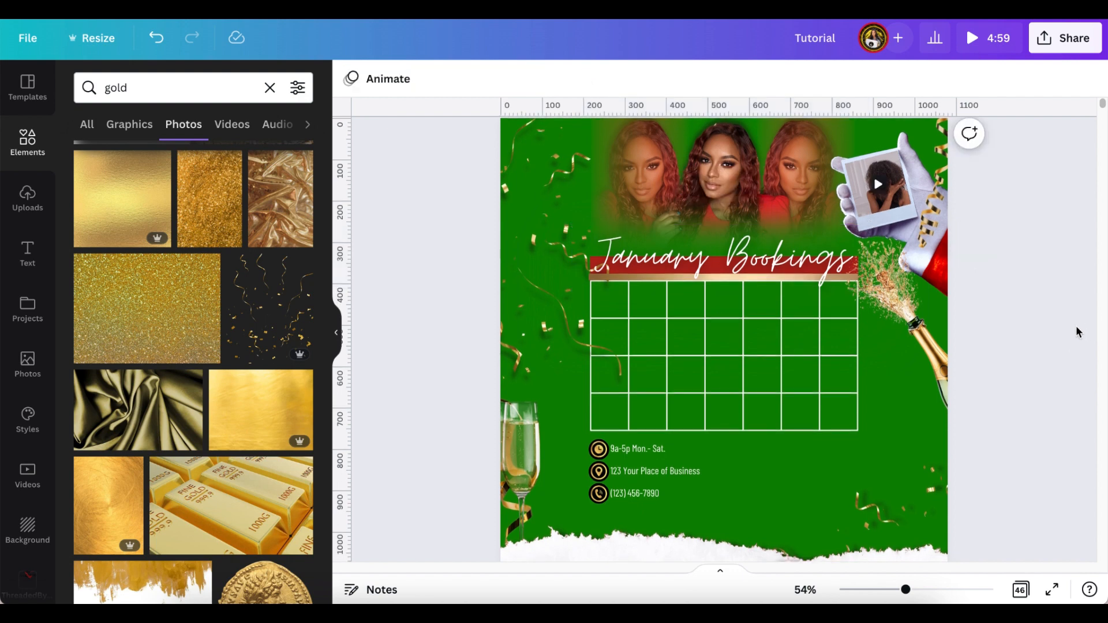
# Examine the whole flyer up close at 75% zoom, from the portraits to the snow border, and return to a 40% overview.
pyautogui.scroll(-1, 1077, 332)
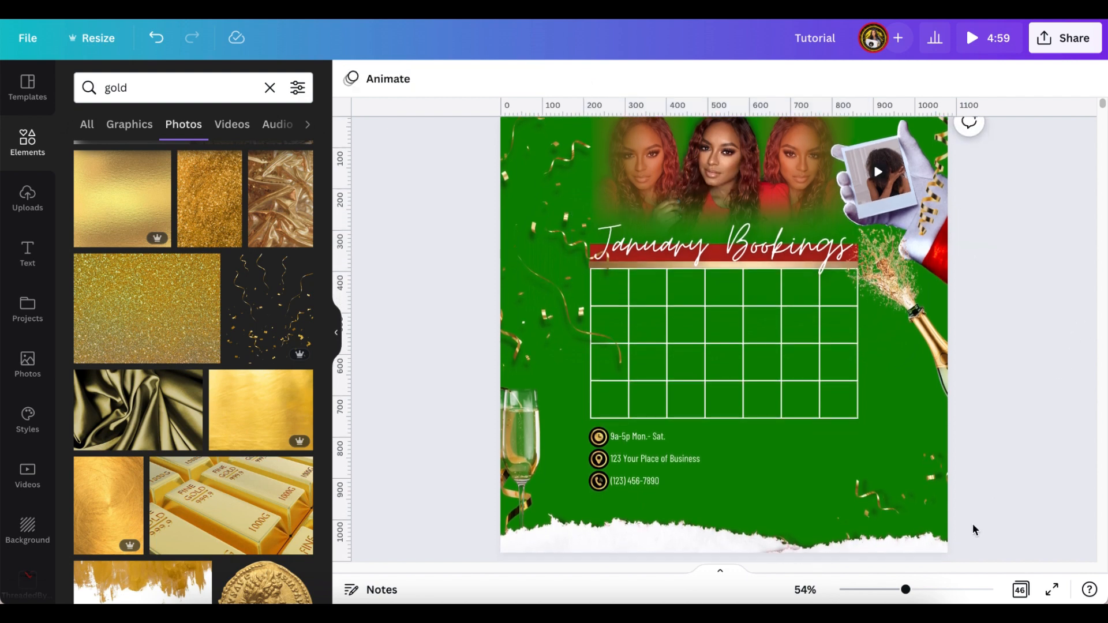
pyautogui.moveTo(910, 598); pyautogui.dragTo(921, 601)
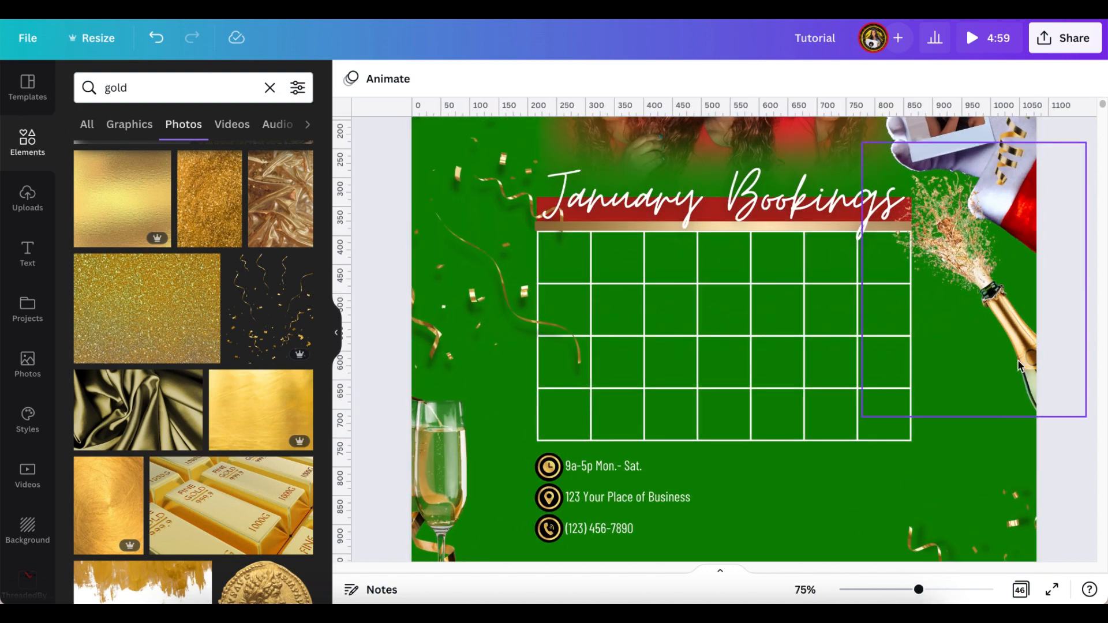
pyautogui.scroll(5, 1017, 380)
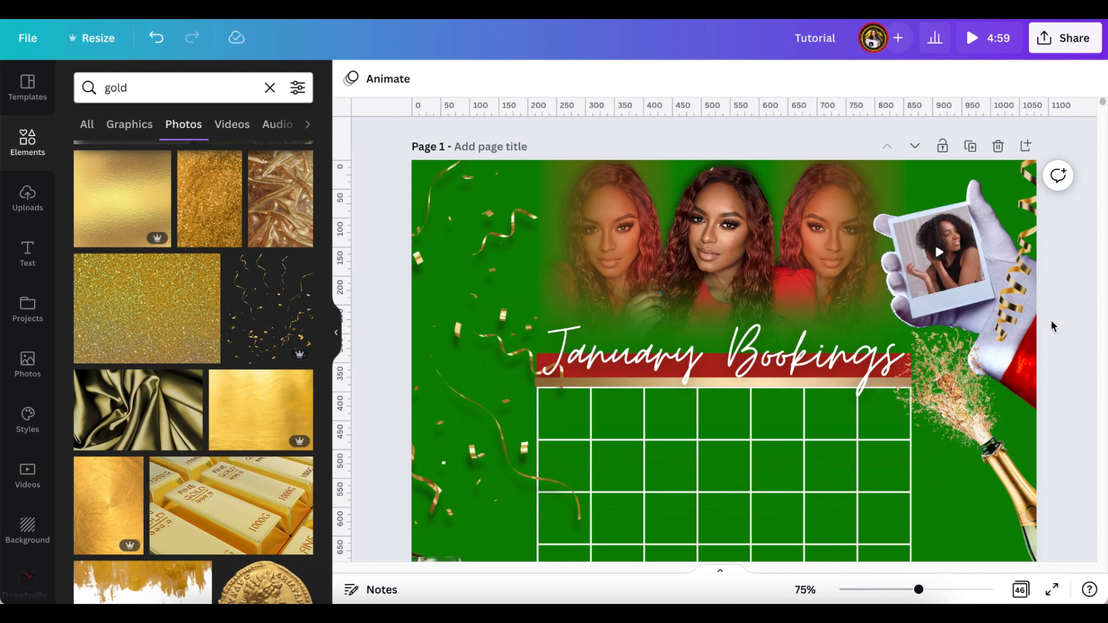
pyautogui.scroll(-1, 1051, 320)
pyautogui.scroll(-1, 1050, 326)
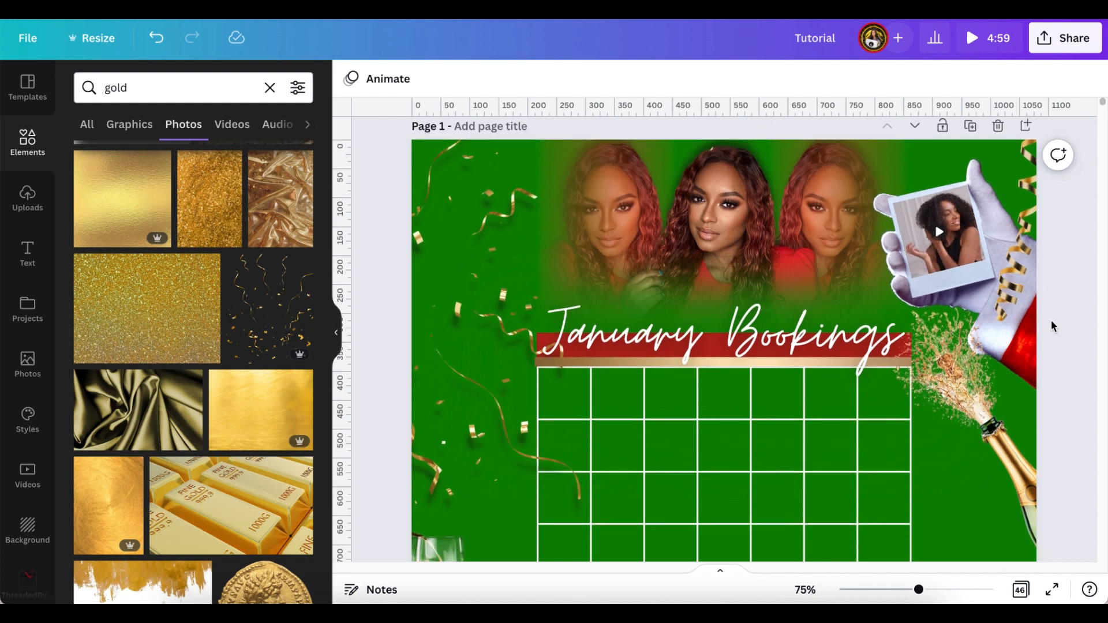
pyautogui.moveTo(920, 232)
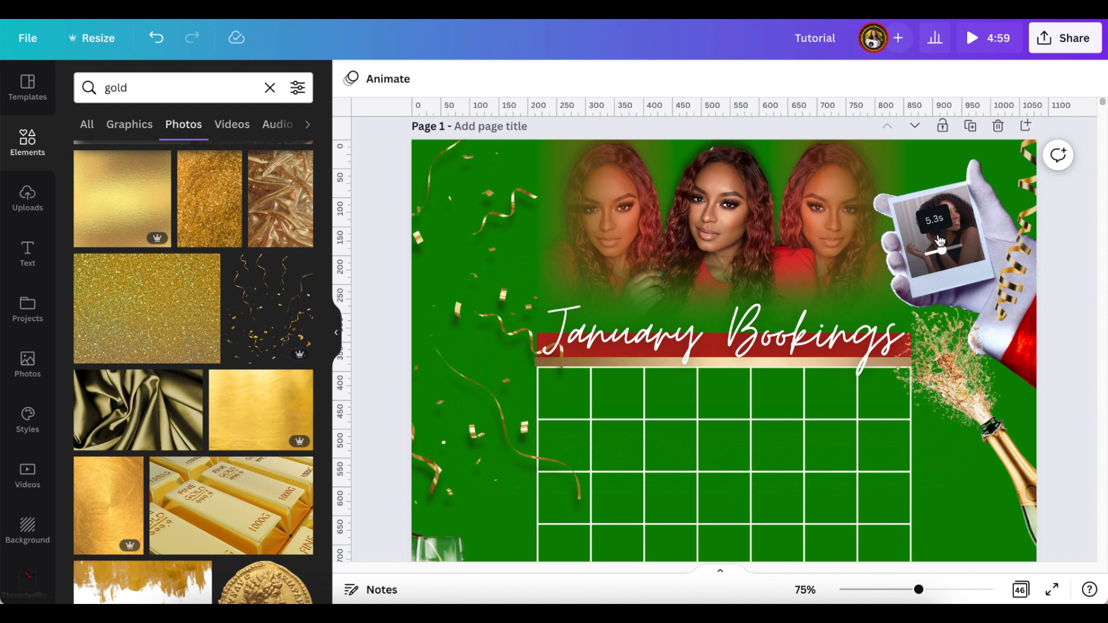
pyautogui.scroll(-1, 1072, 292)
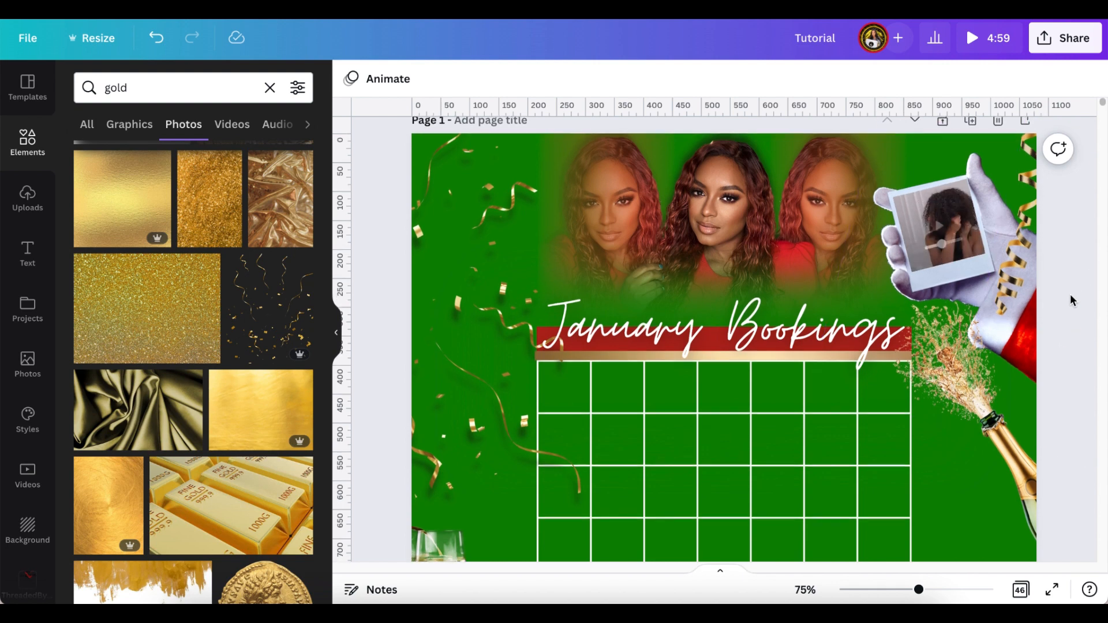
pyautogui.scroll(-1, 1070, 295)
pyautogui.scroll(-2, 1070, 294)
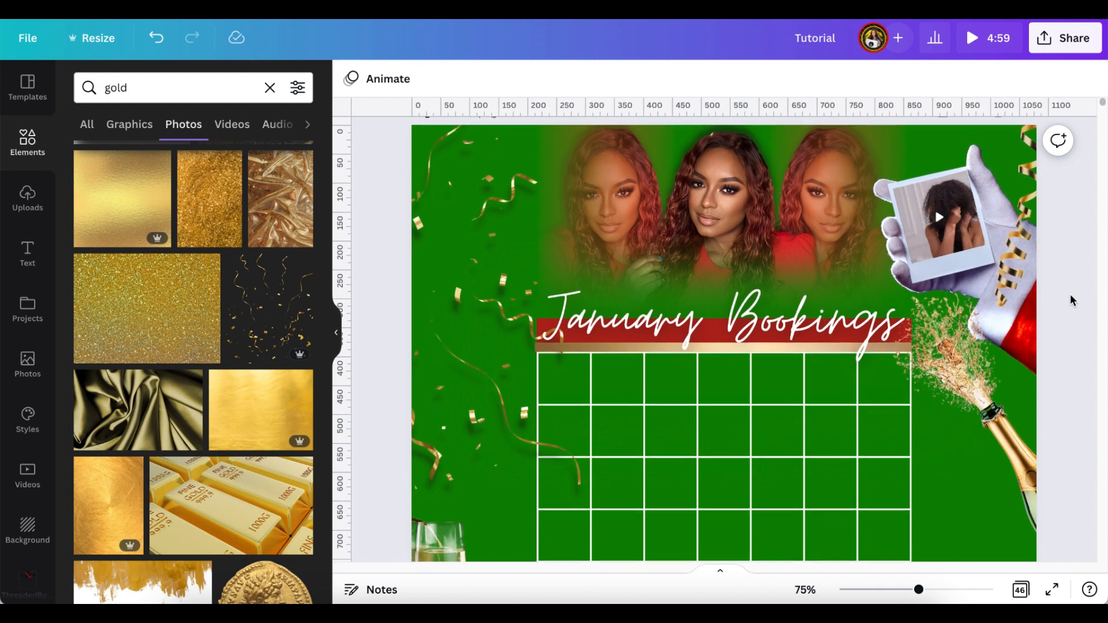
pyautogui.scroll(-3, 1070, 293)
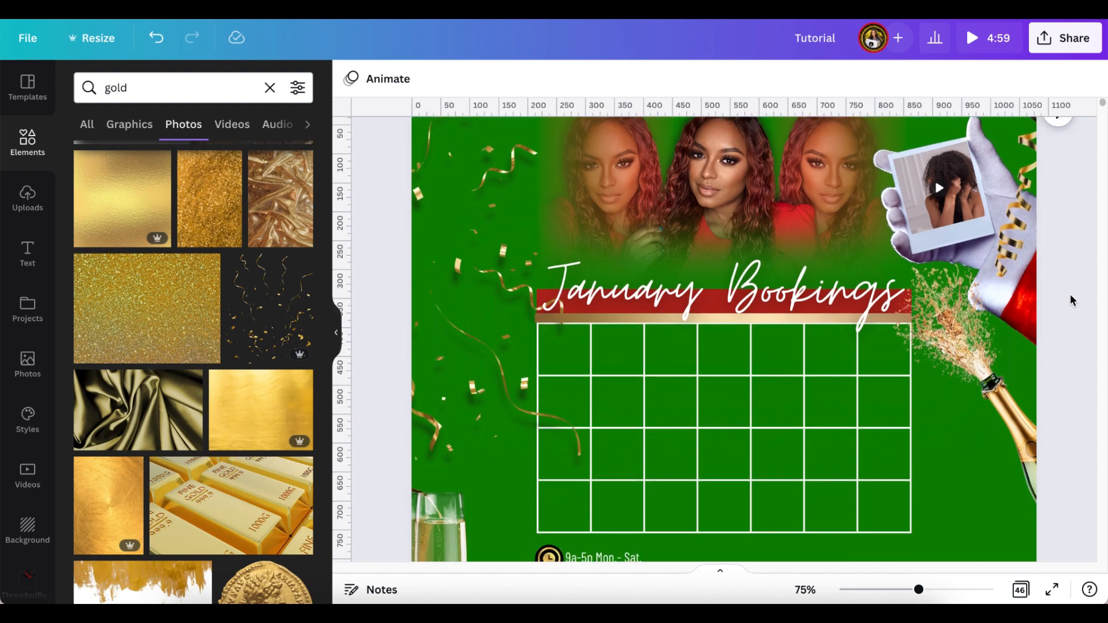
pyautogui.scroll(-8, 1070, 293)
pyautogui.scroll(-5, 1070, 293)
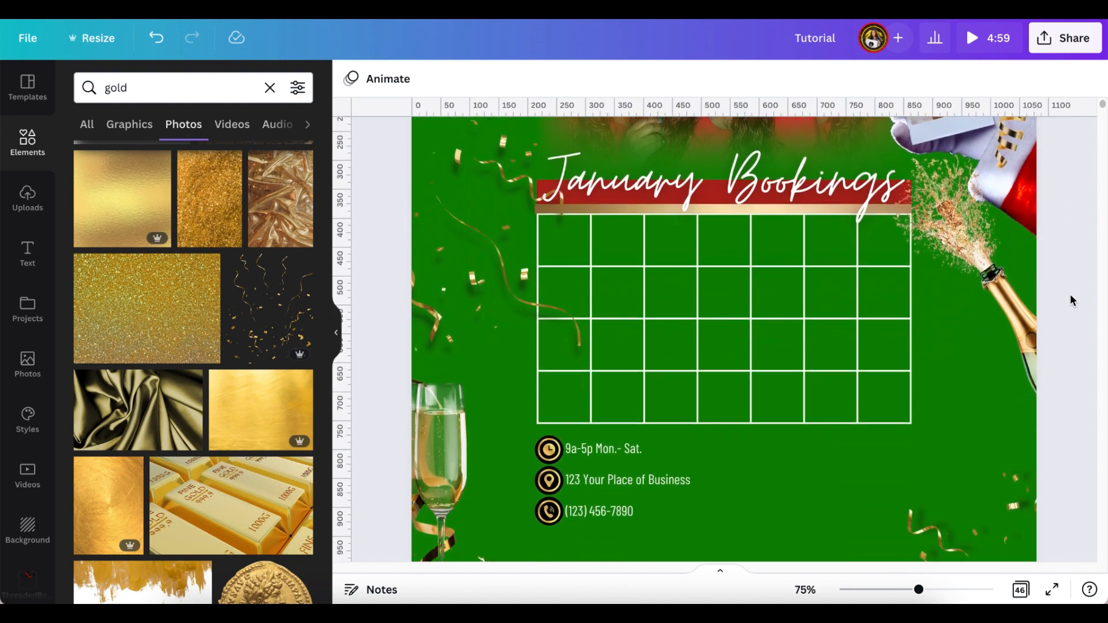
pyautogui.scroll(-5, 1070, 293)
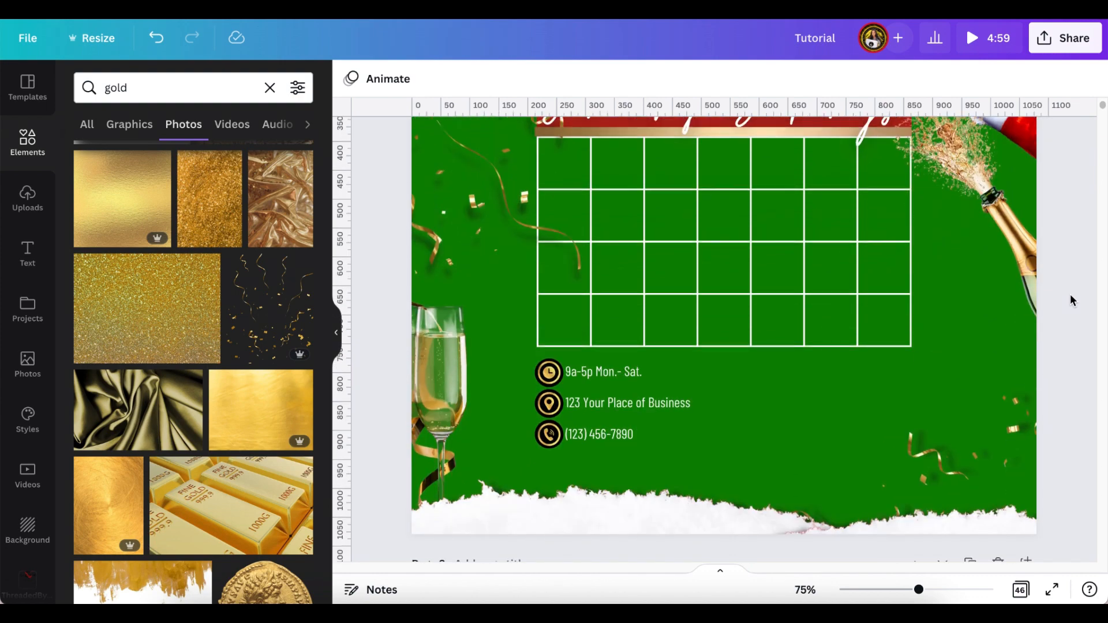
pyautogui.scroll(2, 1070, 300)
pyautogui.scroll(3, 1070, 300)
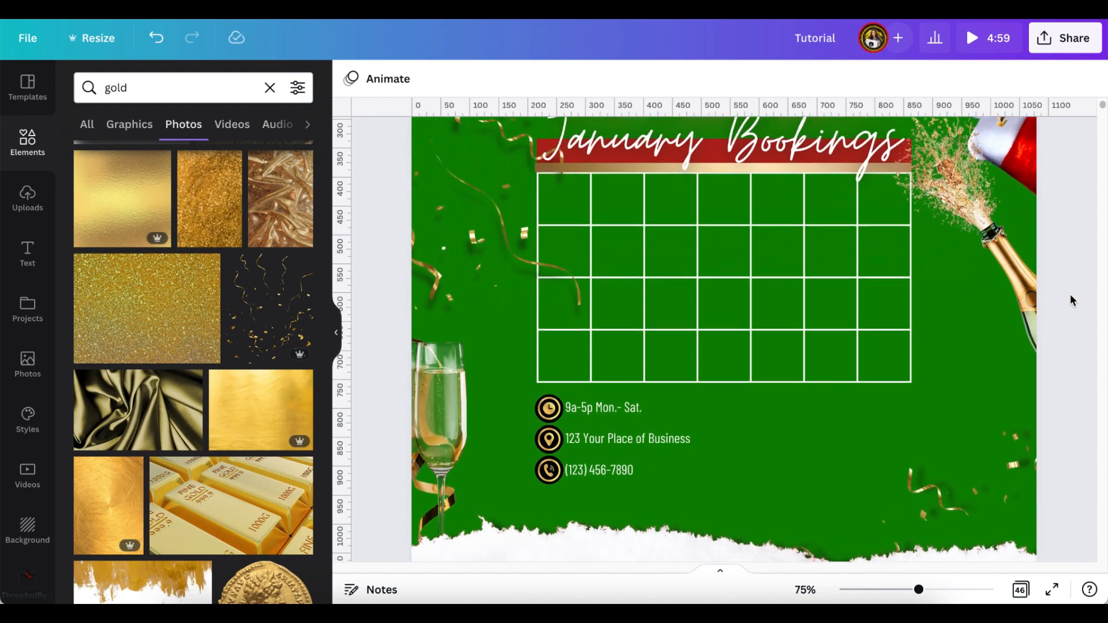
pyautogui.scroll(6, 1070, 300)
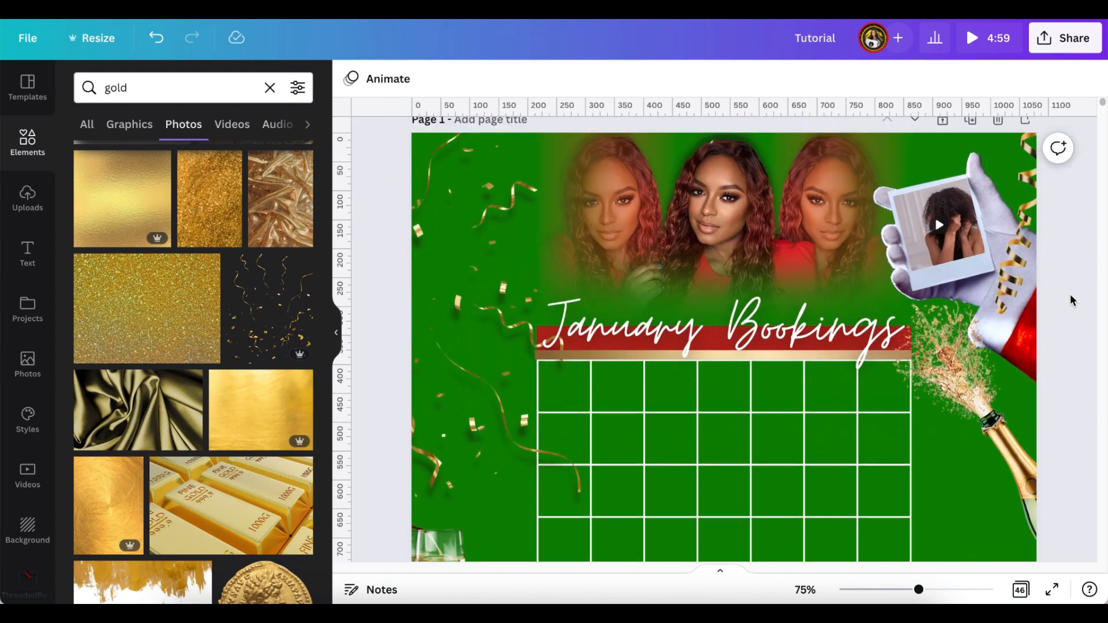
pyautogui.moveTo(918, 590); pyautogui.dragTo(895, 591)
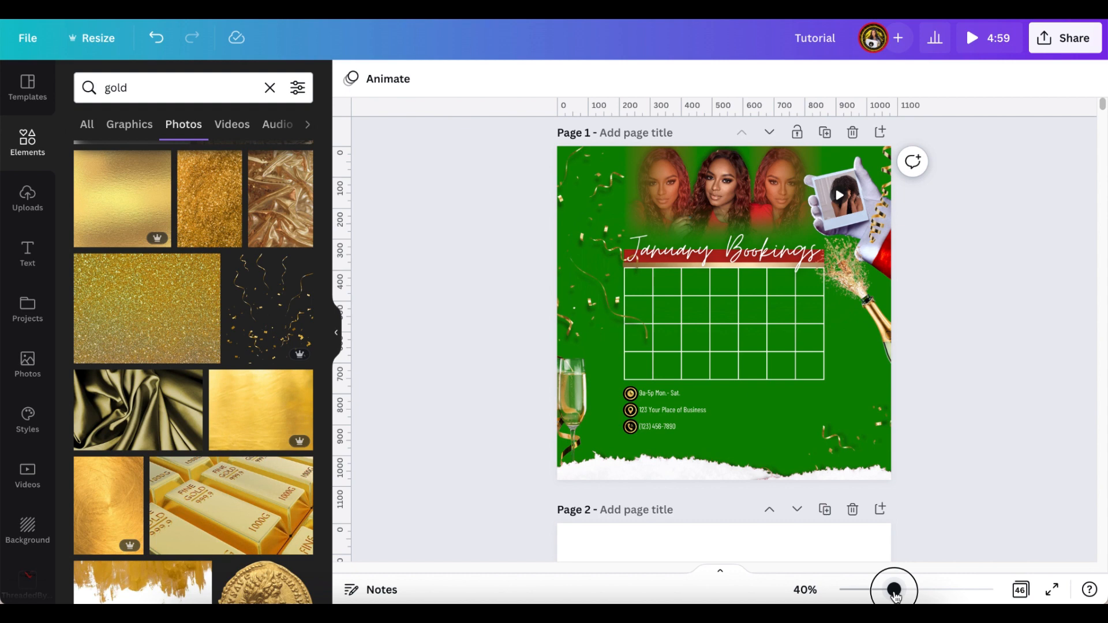
pyautogui.scroll(1, 918, 453)
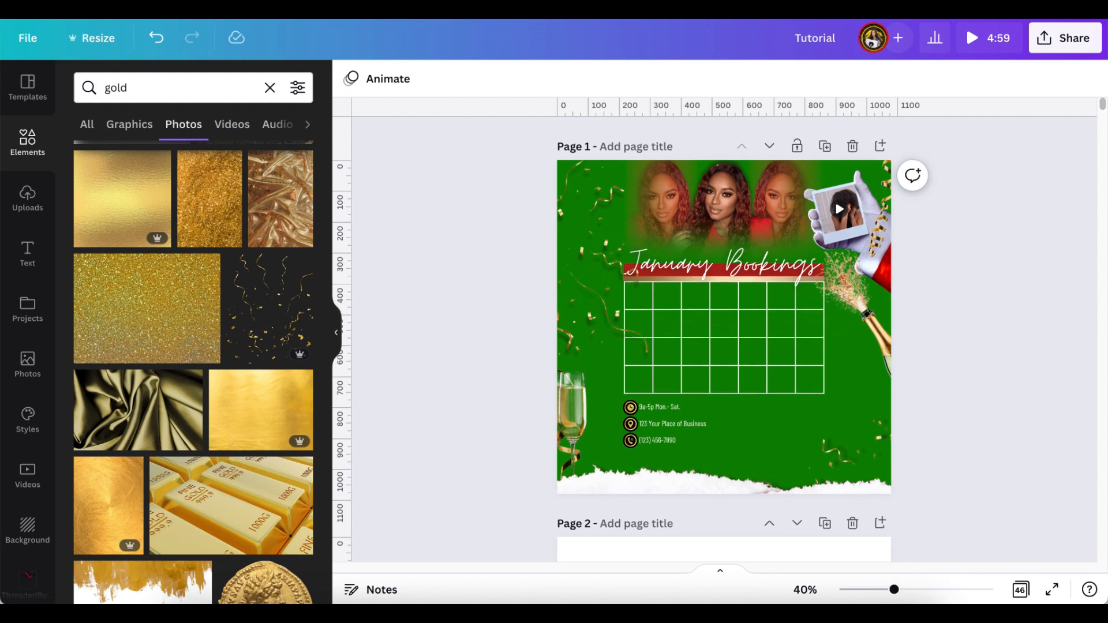